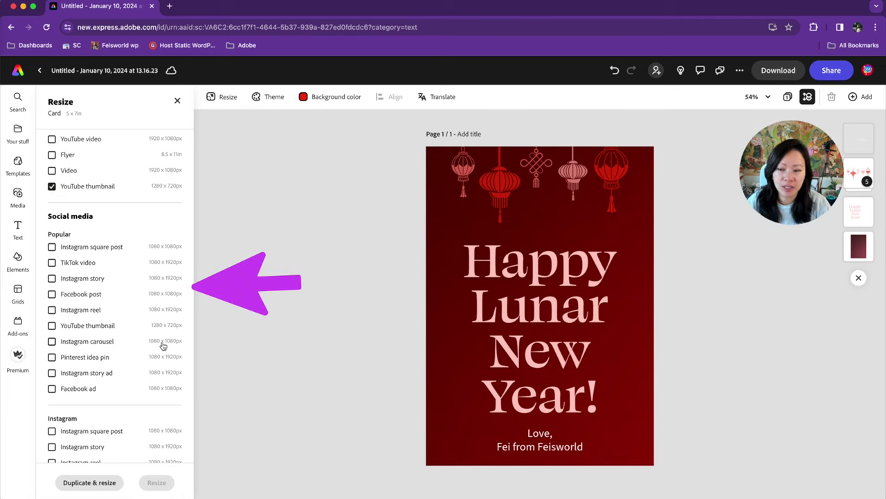
- Create the resized copies of the lunar card, then open the 1280×720 YouTube thumbnail page
scroll(135, 325, down, 10)
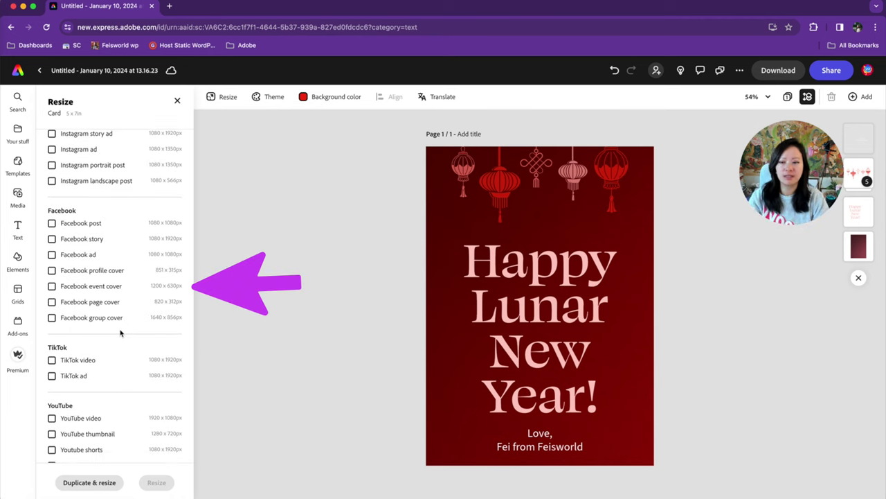
scroll(121, 333, down, 5)
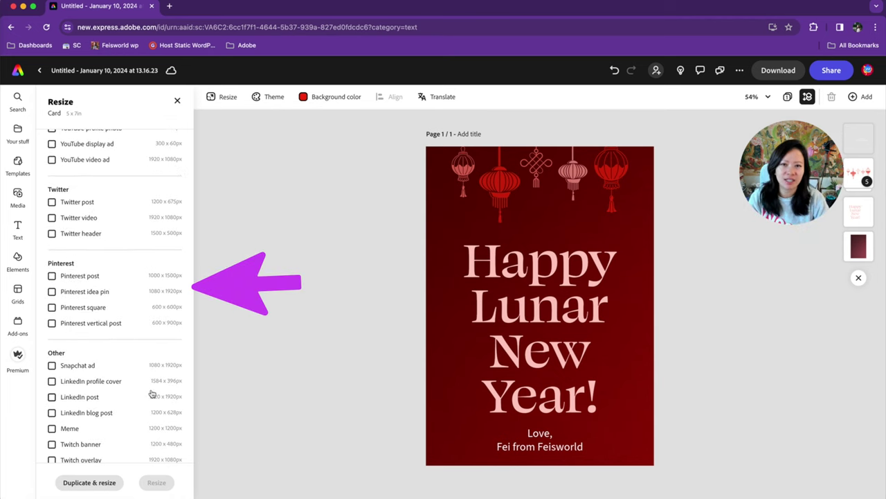
scroll(150, 395, down, 5)
scroll(145, 346, up, 2)
click(78, 482)
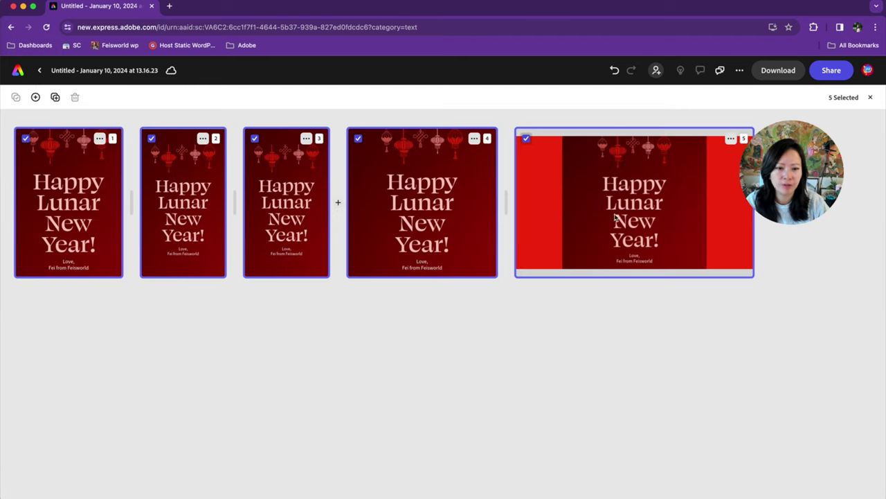
double_click(645, 195)
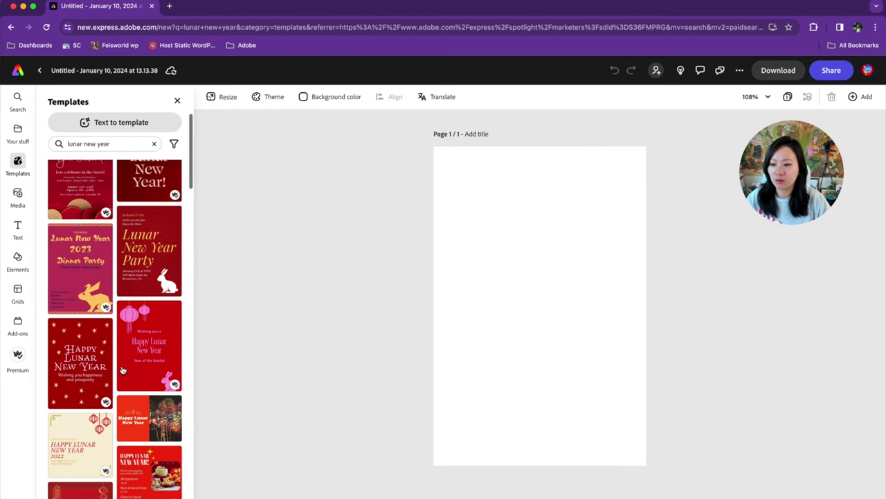
scroll(143, 429, down, 10)
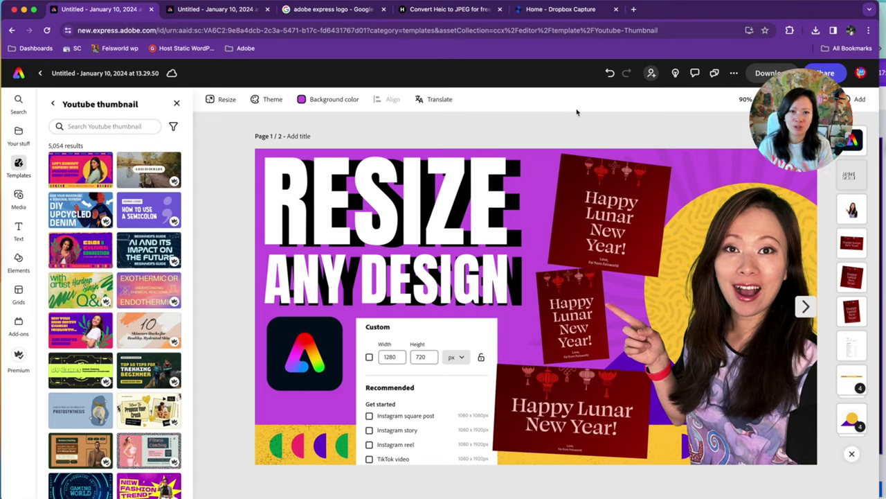
- Add a LinkedIn post size copy of the thumbnail and delete the unrelated workout page
click(223, 101)
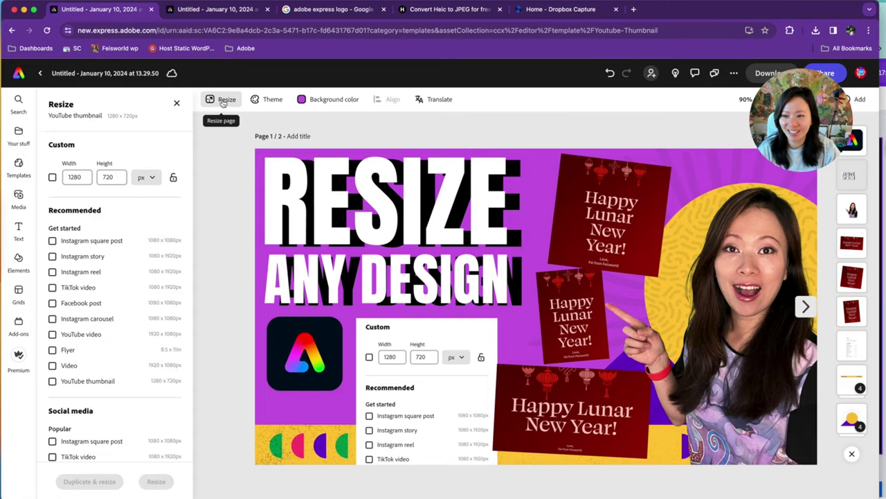
key(ctrl+f)
text(linkedin)
click(52, 310)
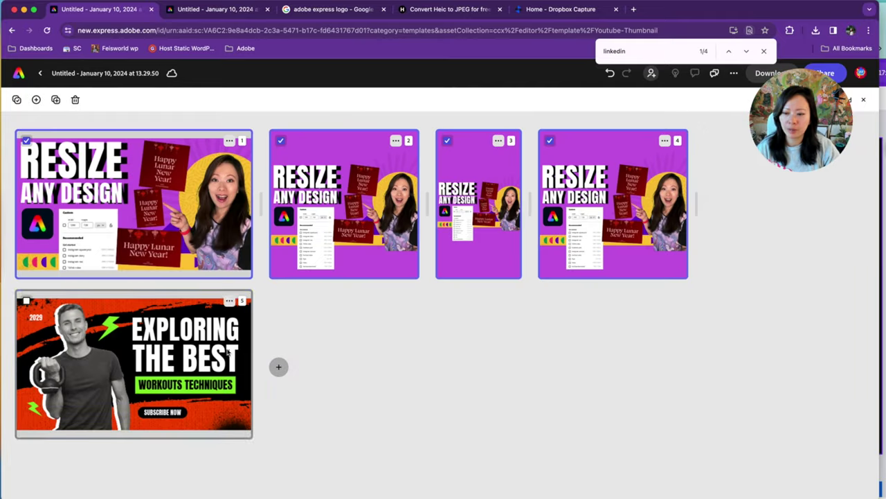
click(229, 300)
click(197, 319)
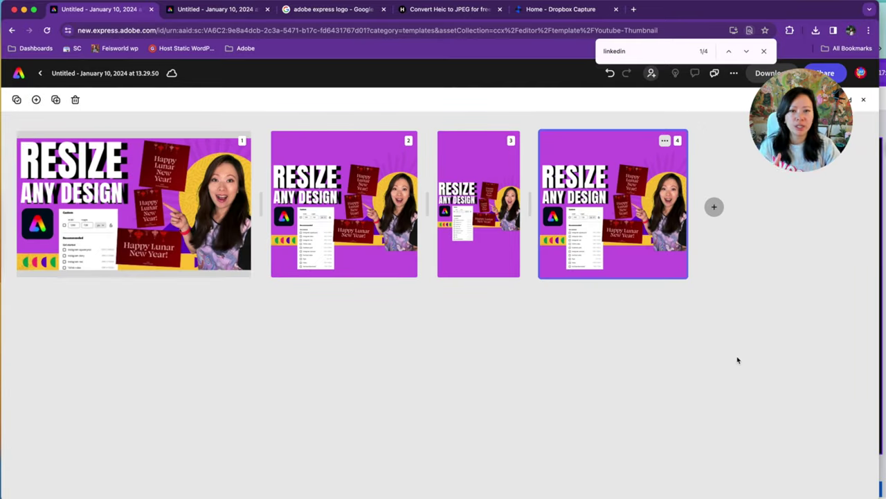
- Open the square page 2 and select its RESIZE ANY DESIGN headline
click(372, 222)
double_click(372, 222)
click(450, 236)
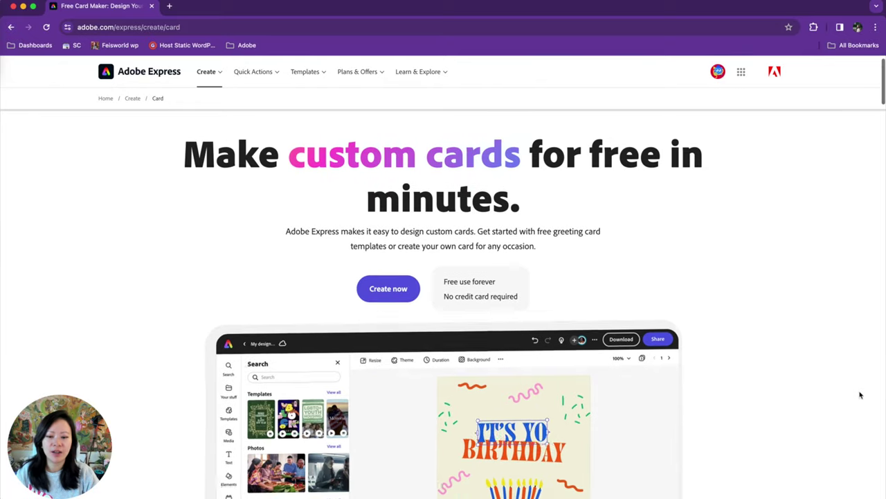
scroll(859, 395, down, 5)
scroll(859, 393, up, 3)
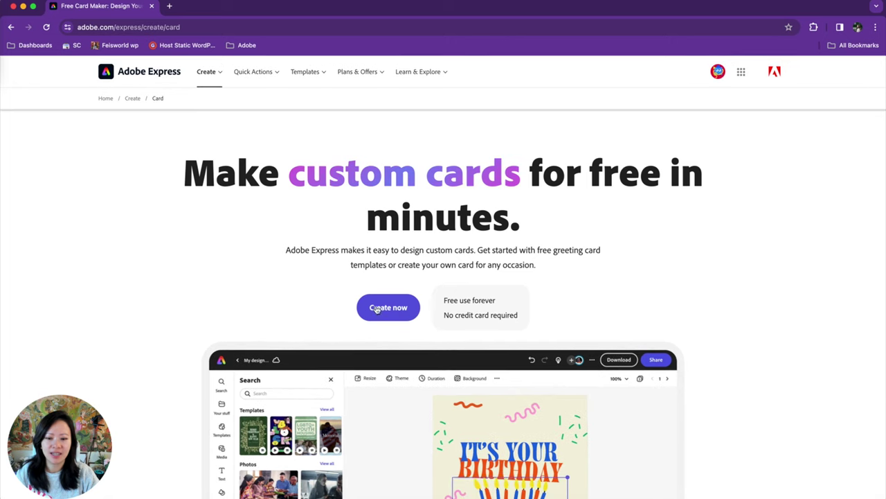
- Start a new card design from the Make custom cards page
click(400, 309)
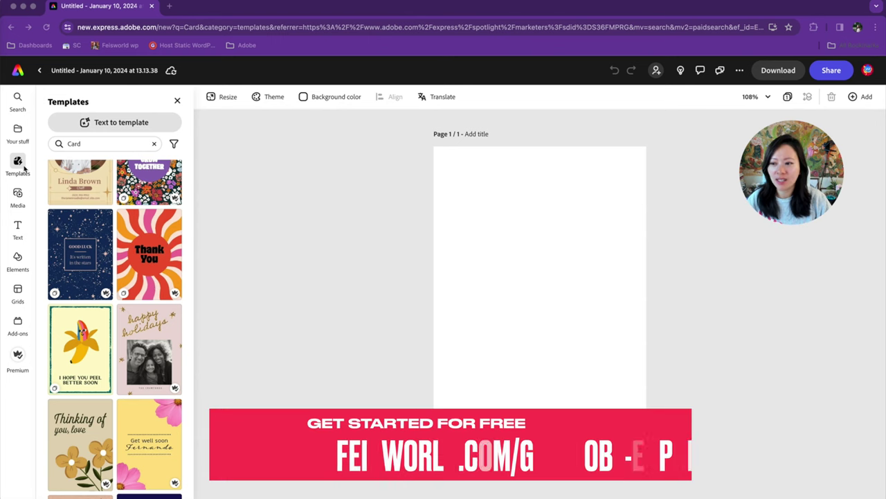
scroll(110, 278, down, 1)
scroll(110, 278, down, 3)
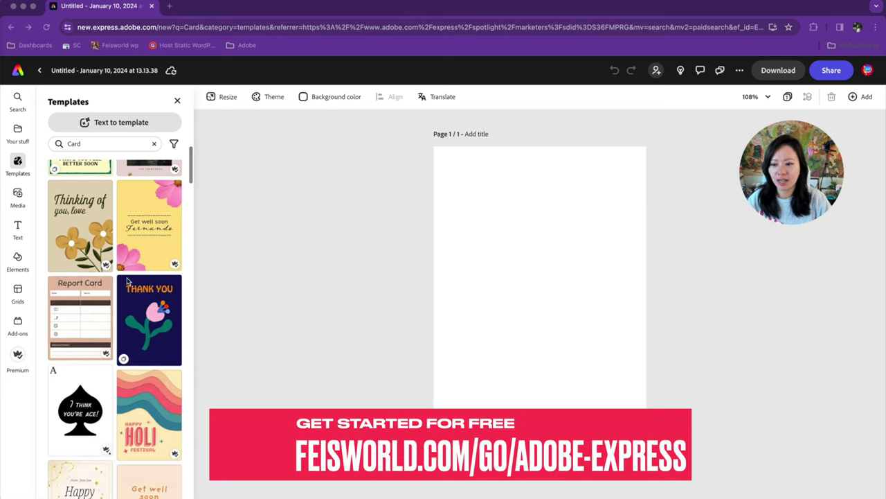
scroll(133, 289, down, 2)
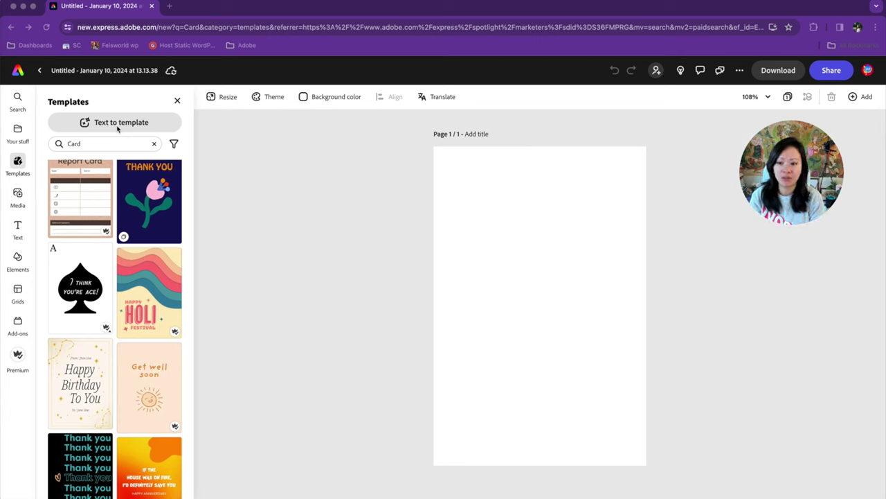
scroll(111, 208, up, 1)
click(102, 144)
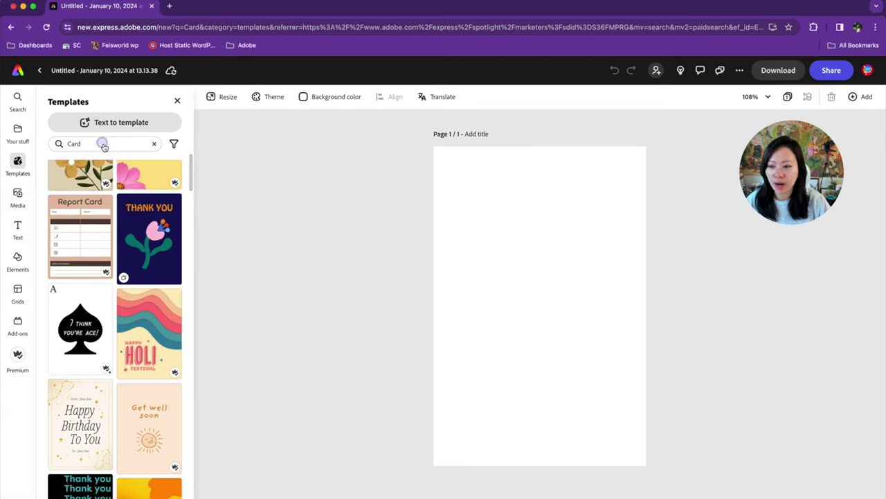
click(15, 97)
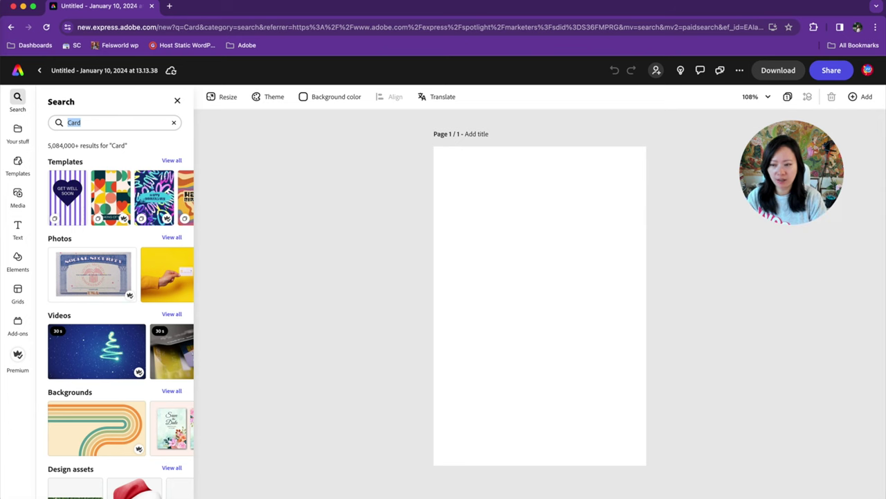
- Search for 'lunar' and list all lunar new year templates
text(lunar)
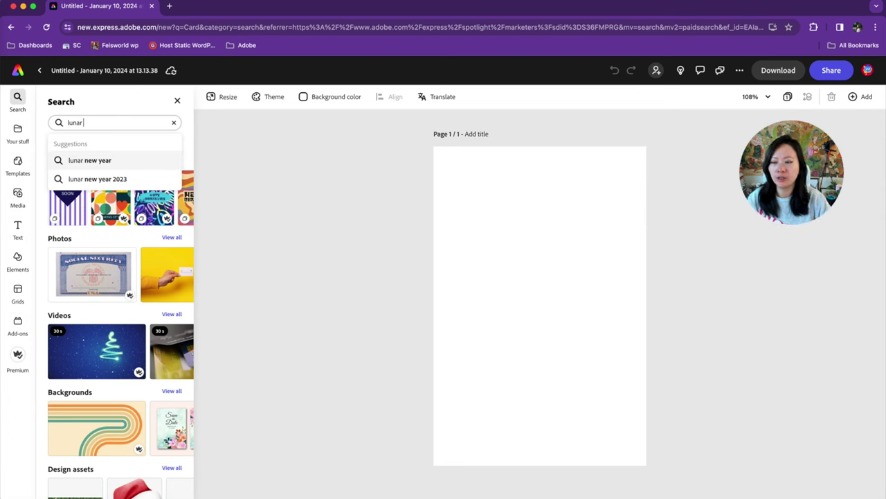
click(144, 163)
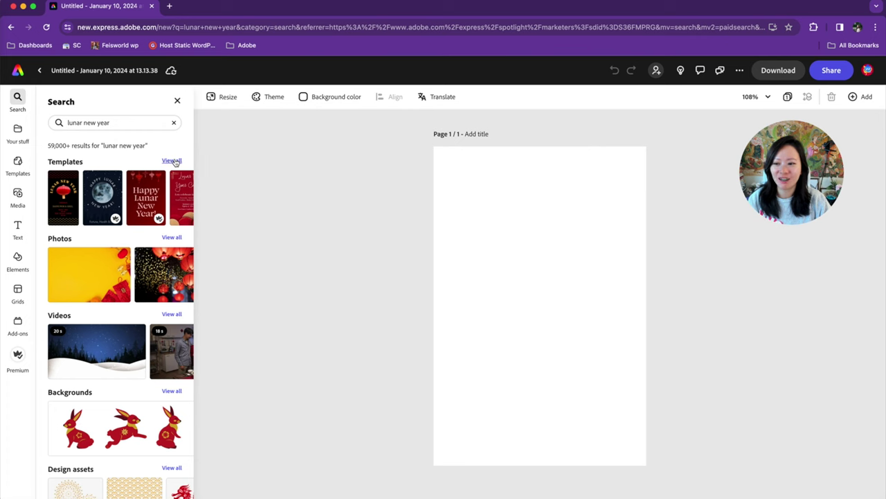
click(173, 161)
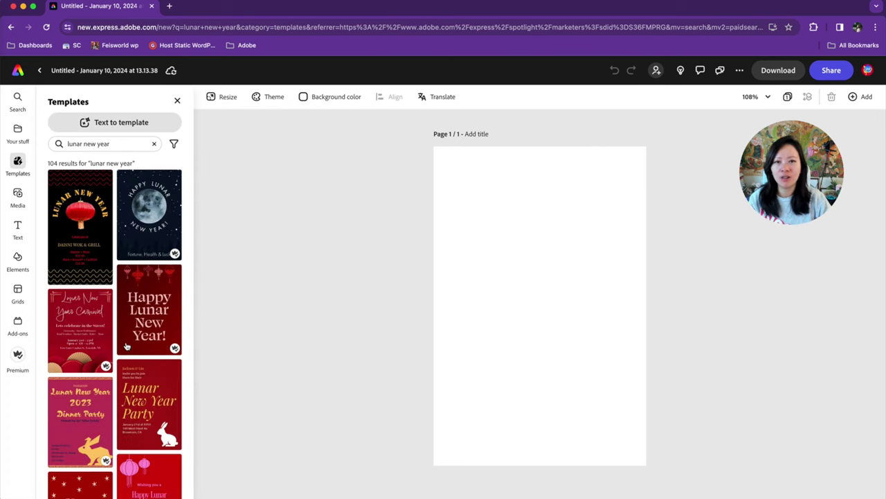
- Scroll the lunar new year results to the red Happy Lunar New Year! lantern template
scroll(140, 349, down, 2)
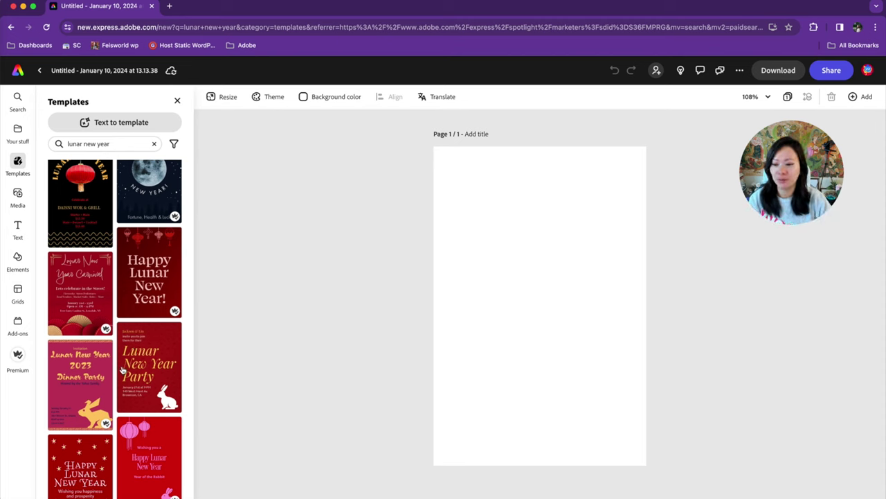
scroll(122, 367, down, 10)
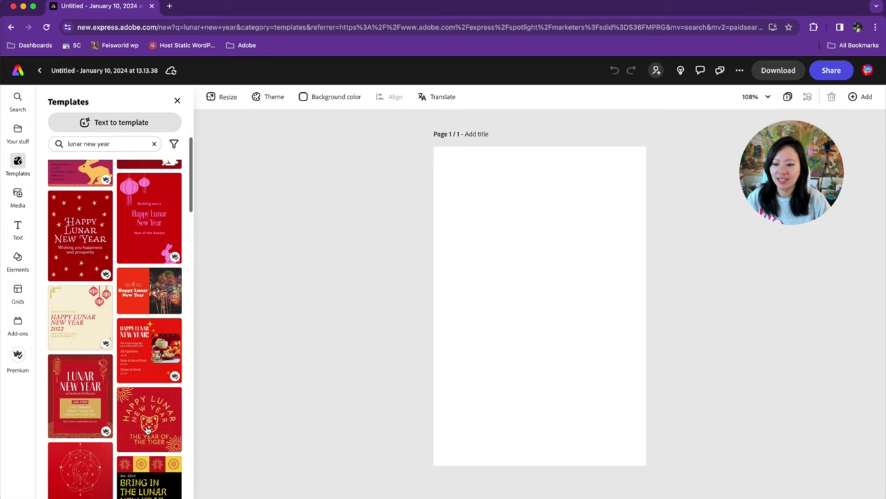
scroll(144, 429, down, 12)
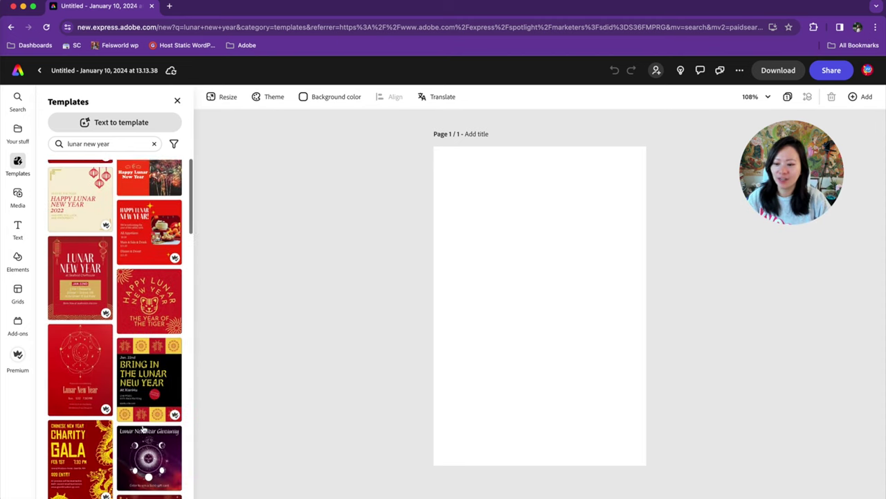
scroll(143, 429, down, 4)
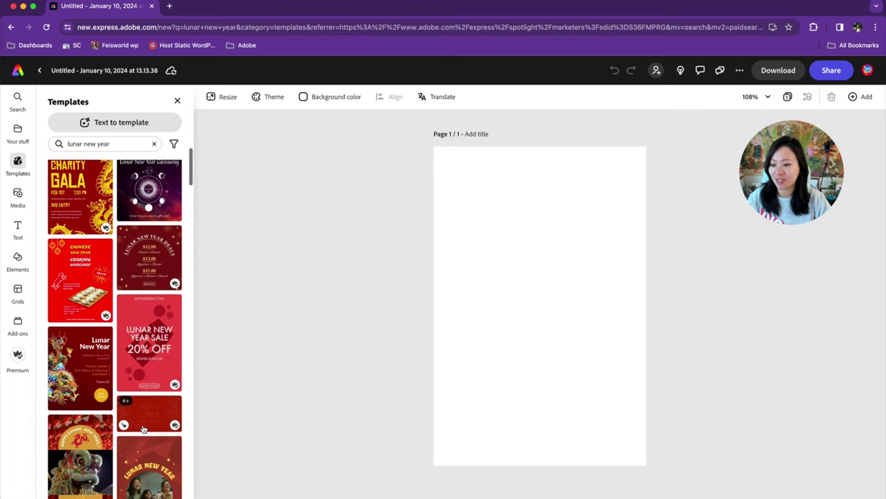
scroll(143, 428, down, 5)
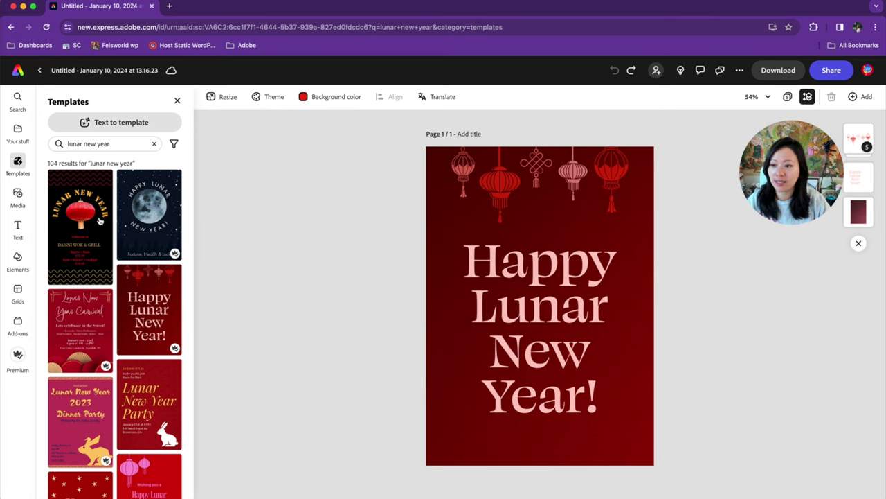
- Add a two-line "Love," sign-off text box beneath the Happy Lunar New Year! greeting
click(17, 227)
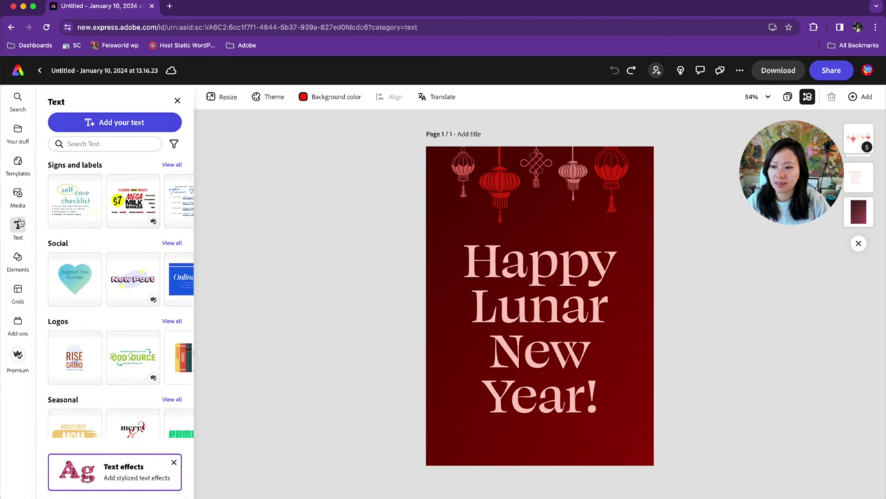
click(119, 122)
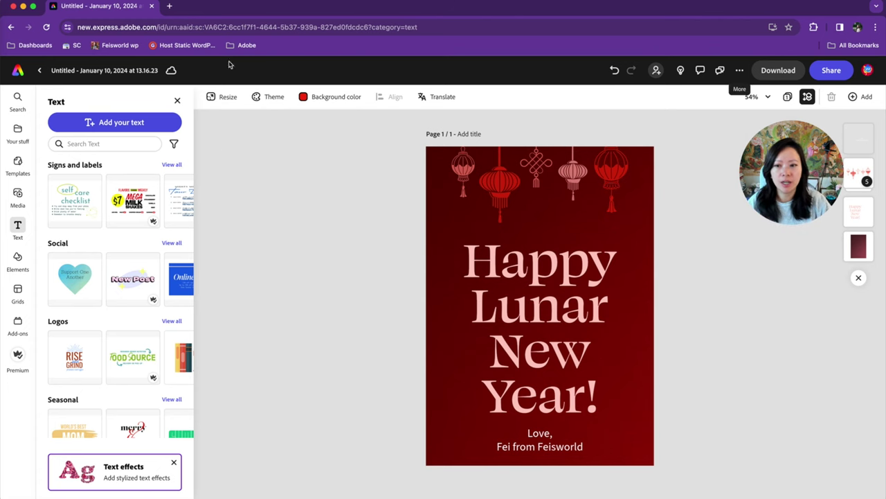
click(215, 99)
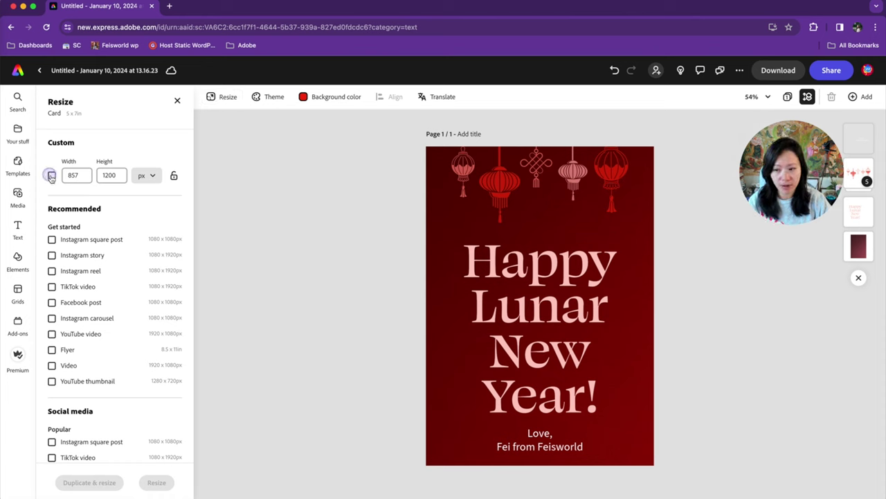
- Drop the custom size choice and tick Instagram reel as a target size
click(51, 176)
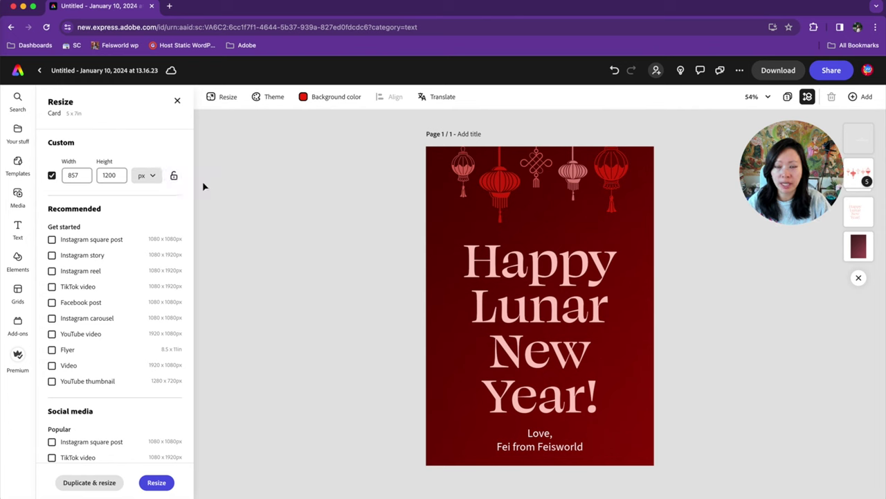
click(51, 175)
scroll(159, 277, down, 3)
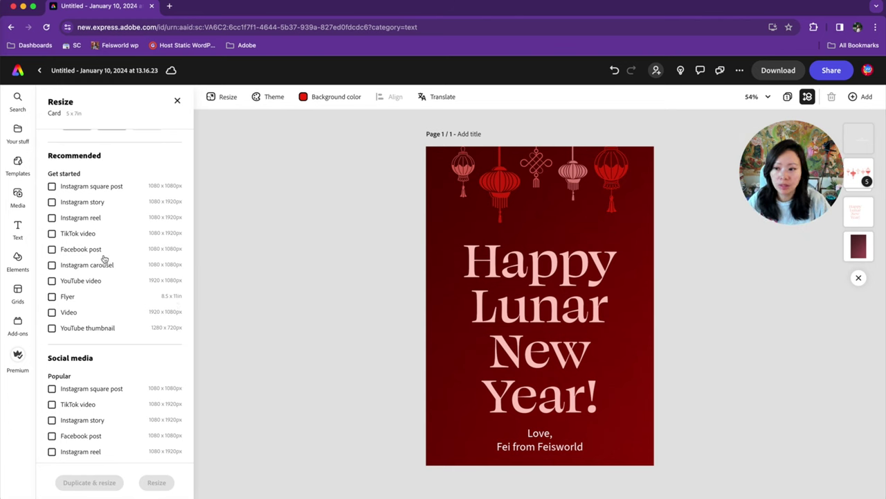
scroll(180, 166, down, 1)
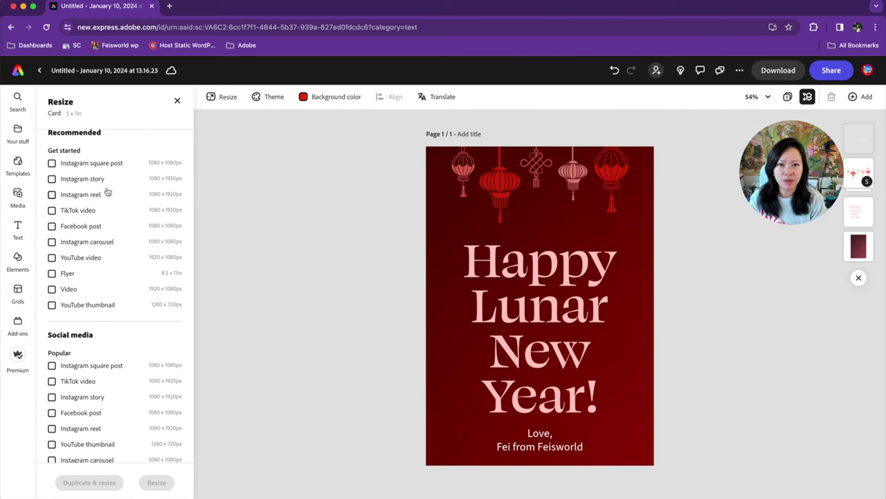
scroll(108, 192, down, 1)
click(52, 217)
- Tick TikTok video, Facebook post and YouTube thumbnail as target sizes
click(52, 202)
click(52, 185)
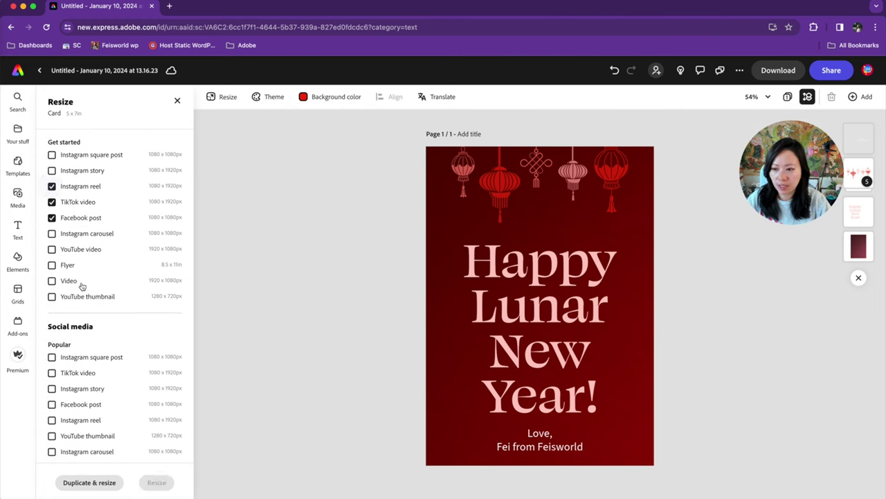
click(85, 296)
- Review the other size presets and duplicate the card into all chosen formats
scroll(86, 297, down, 4)
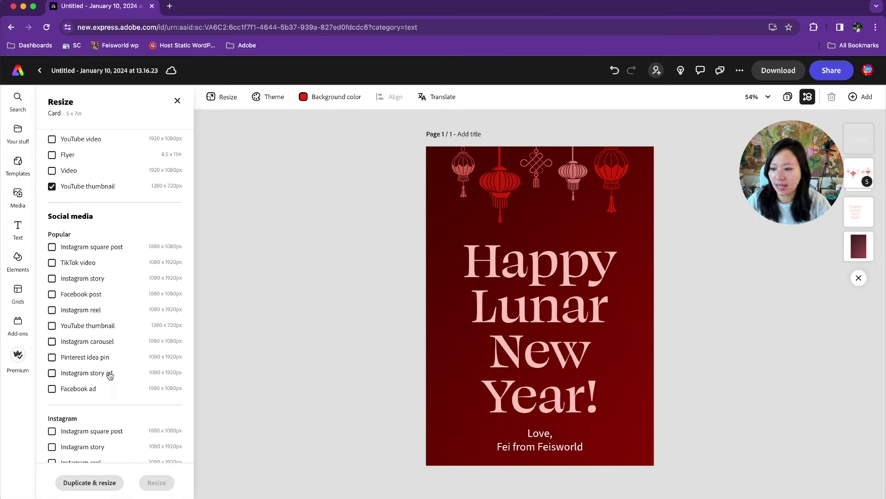
scroll(115, 374, down, 2)
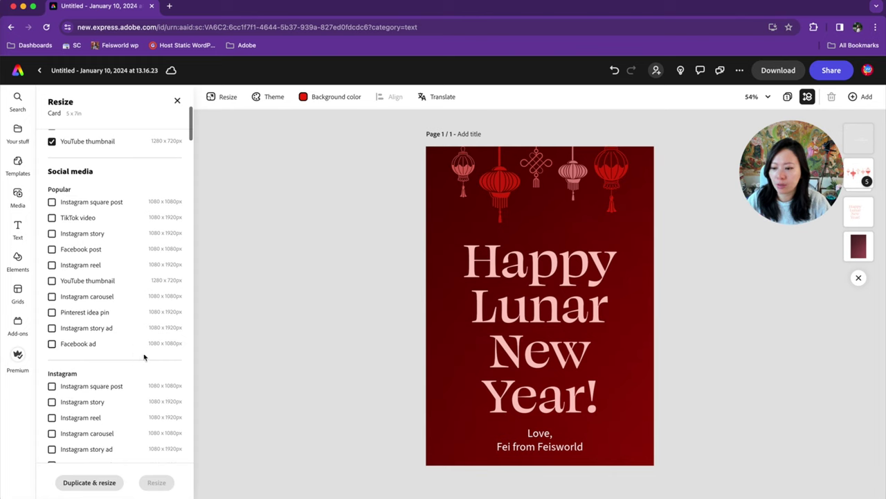
scroll(142, 350, down, 5)
scroll(121, 334, down, 5)
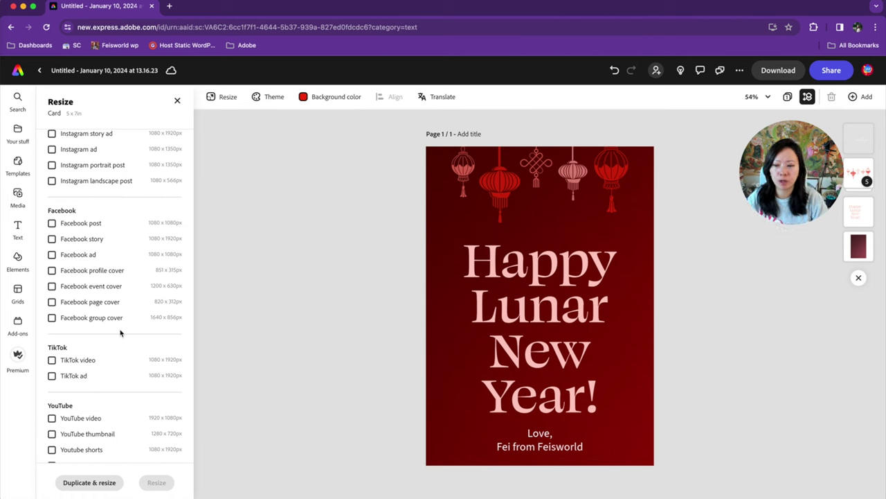
scroll(138, 367, down, 10)
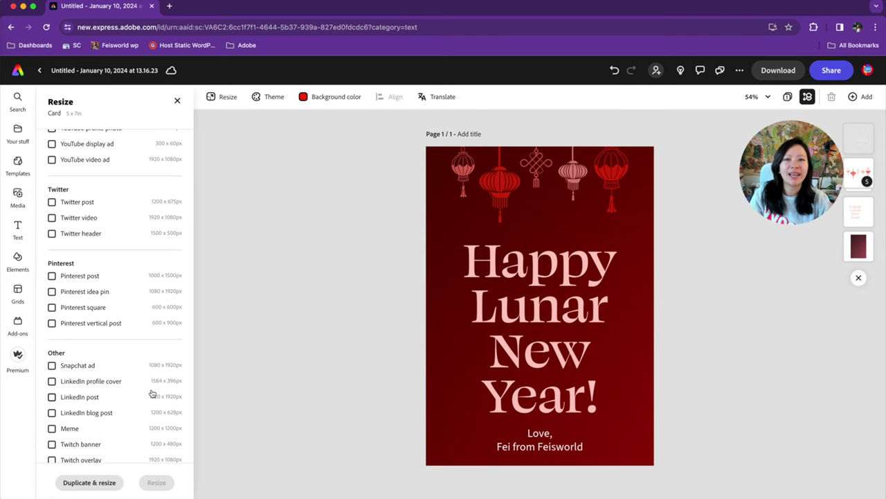
scroll(152, 393, down, 6)
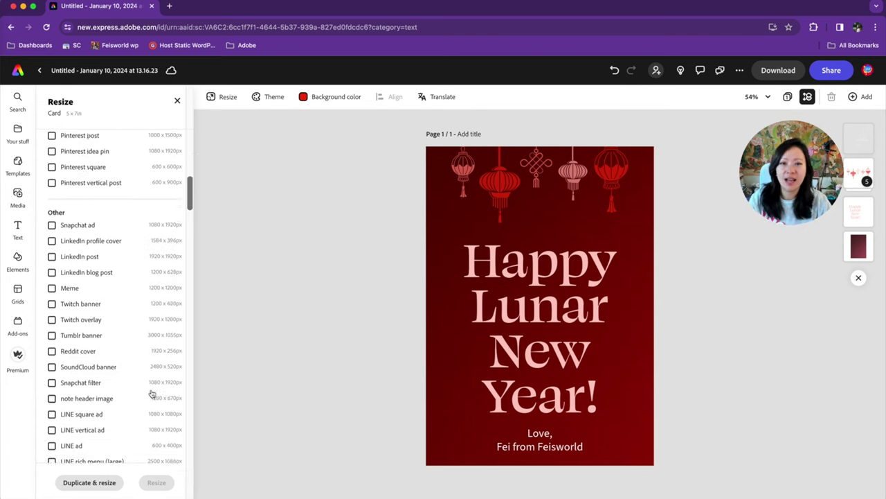
scroll(151, 393, down, 5)
scroll(142, 313, up, 3)
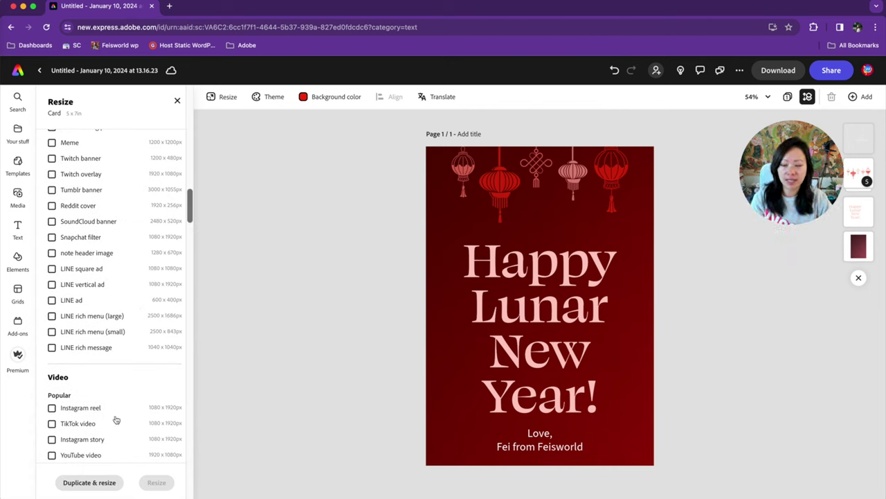
click(92, 485)
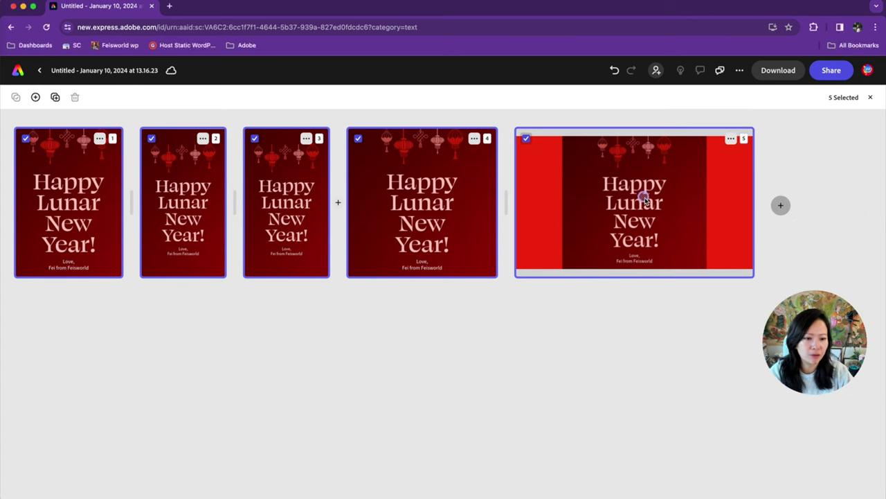
- Select only page 5 and open the 1280×720 YouTube thumbnail copy for editing
click(732, 139)
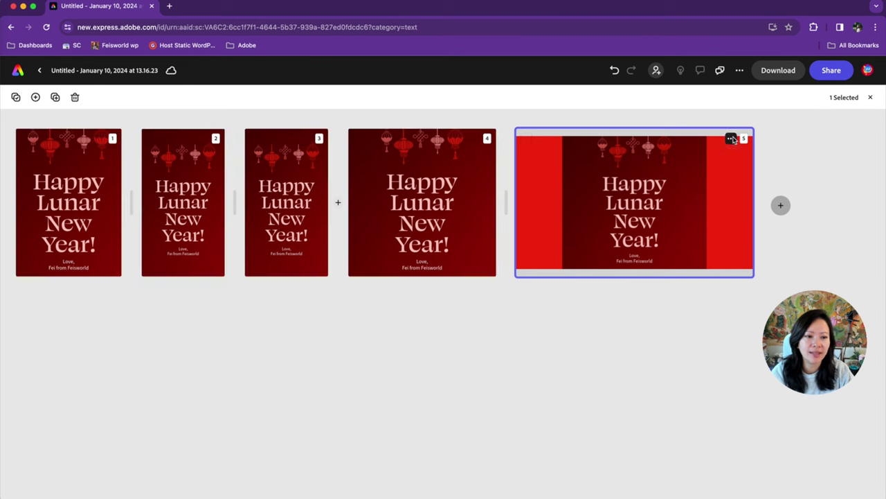
double_click(697, 257)
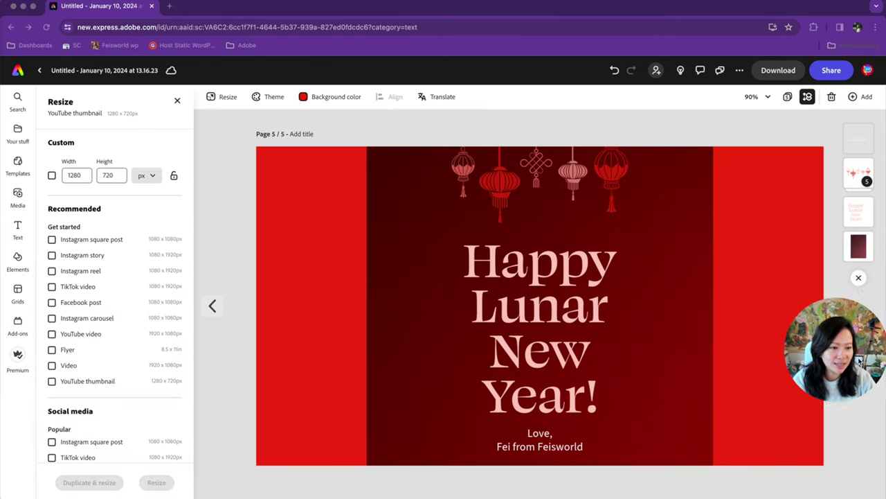
- Stretch the dark red background to both page edges, then widen, enlarge and centre the headline on two lines
drag(367, 280, 257, 278)
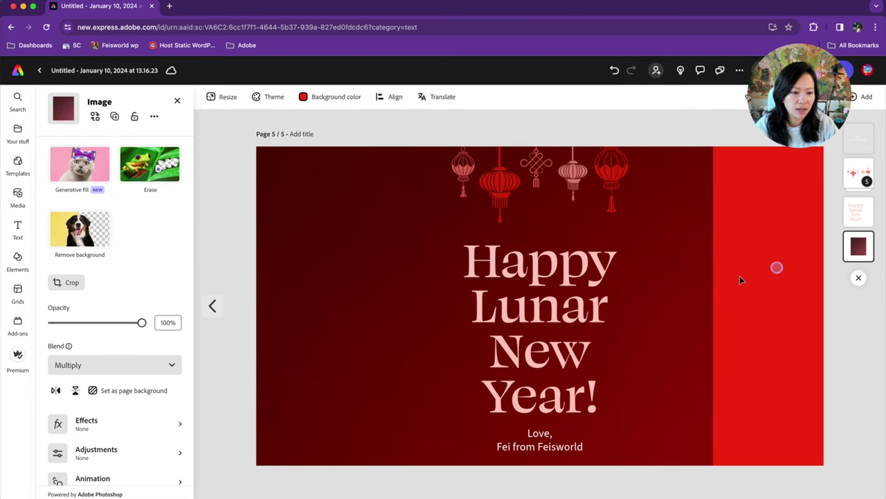
drag(697, 280, 824, 277)
click(602, 325)
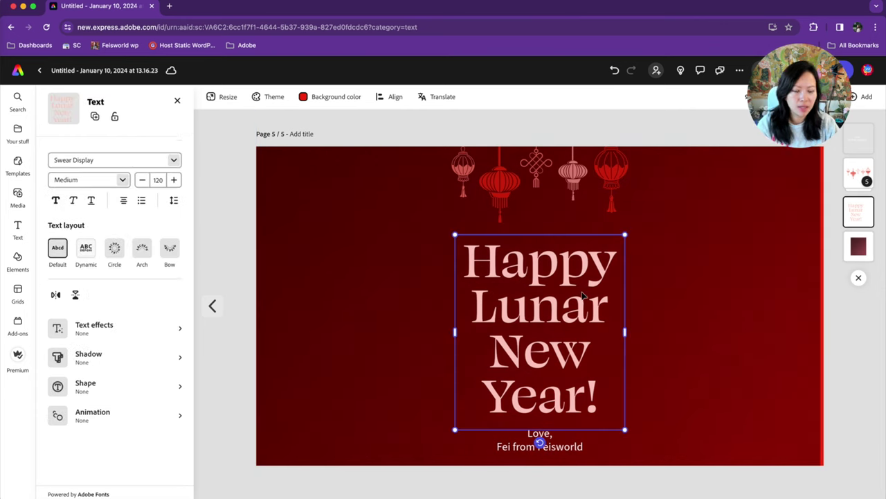
drag(625, 331, 797, 305)
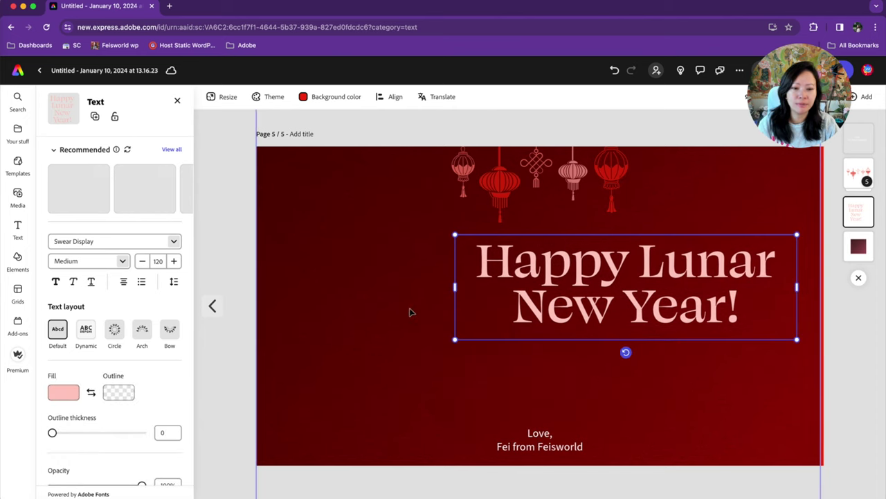
double_click(623, 243)
click(776, 272)
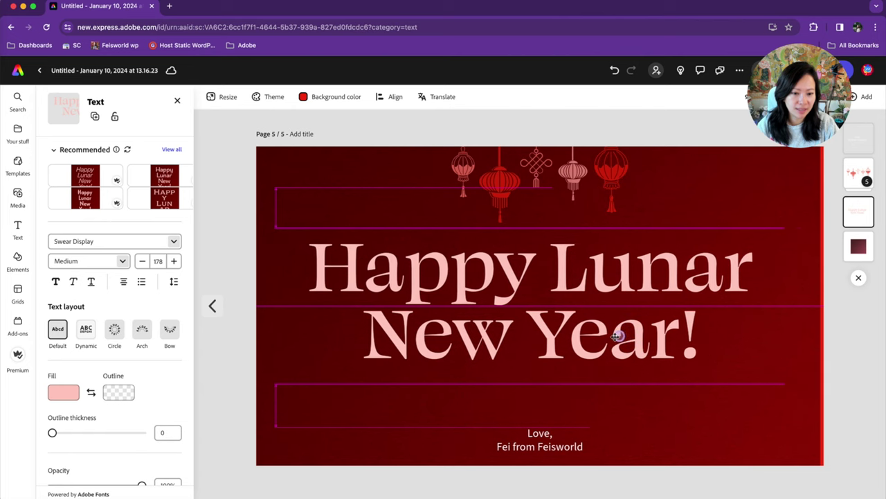
drag(623, 335, 557, 355)
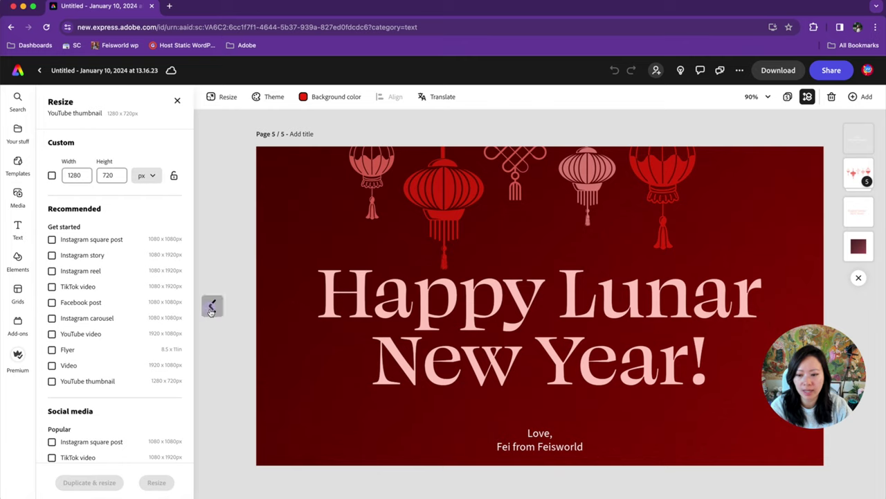
- Return to page 3, the 1080×1920 TikTok video version, and select its sign-off text
click(211, 306)
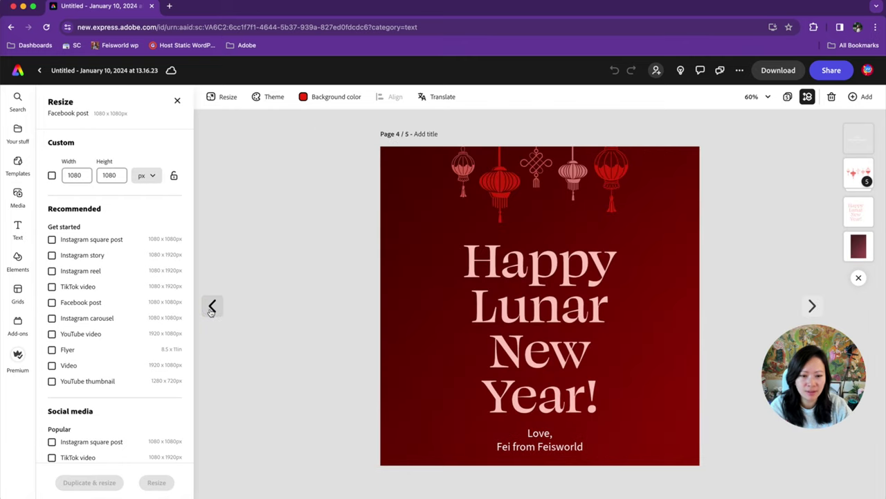
click(212, 307)
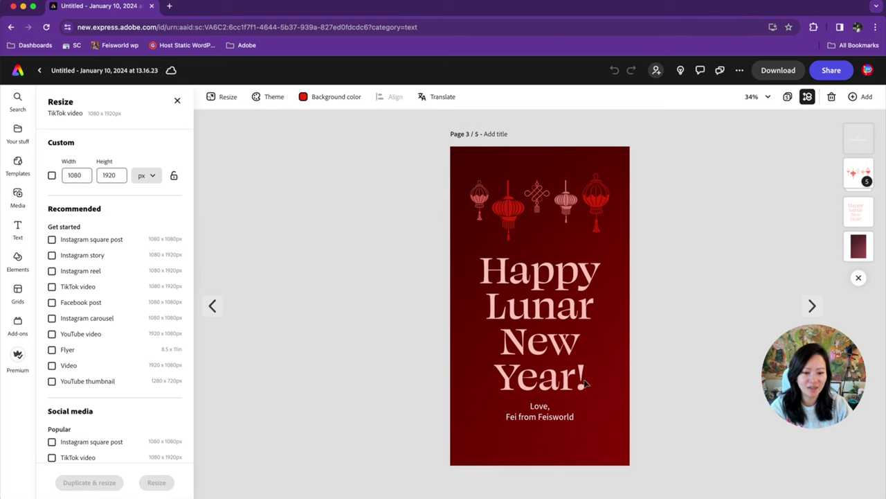
click(549, 414)
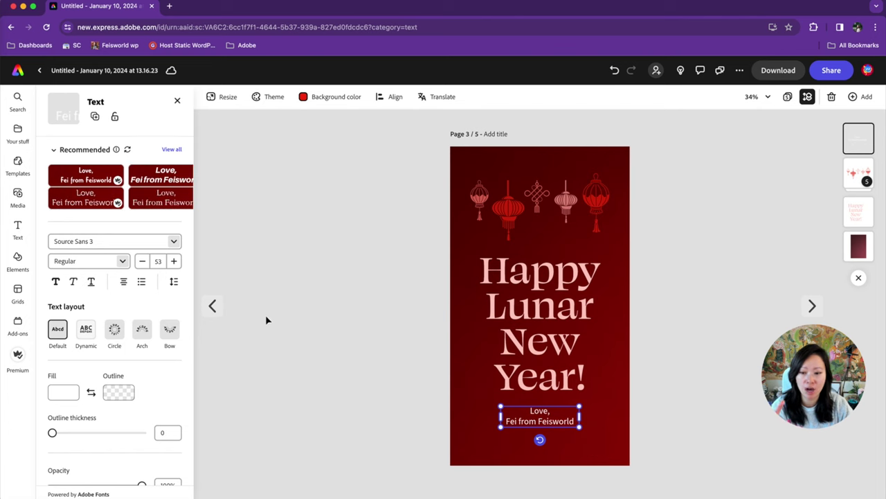
- On the page 2 Instagram reel, apply the first recommended Casablanca URW style to the 'Love,' sign-off
click(212, 306)
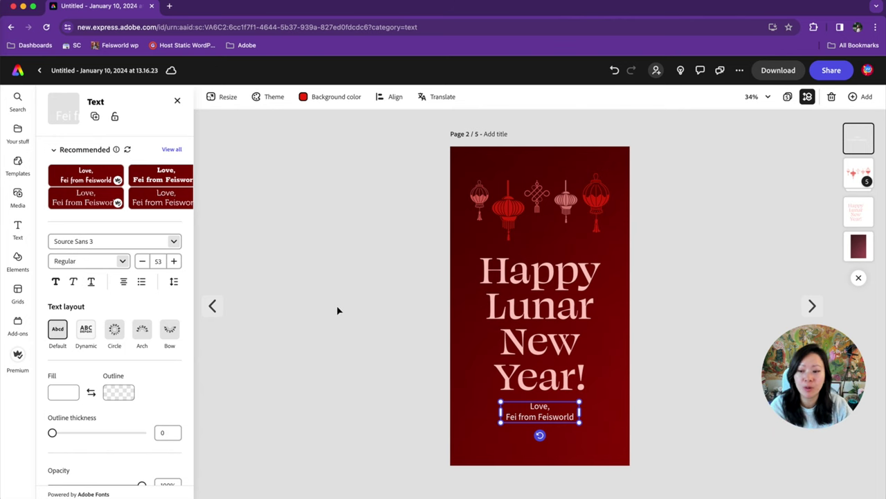
click(75, 179)
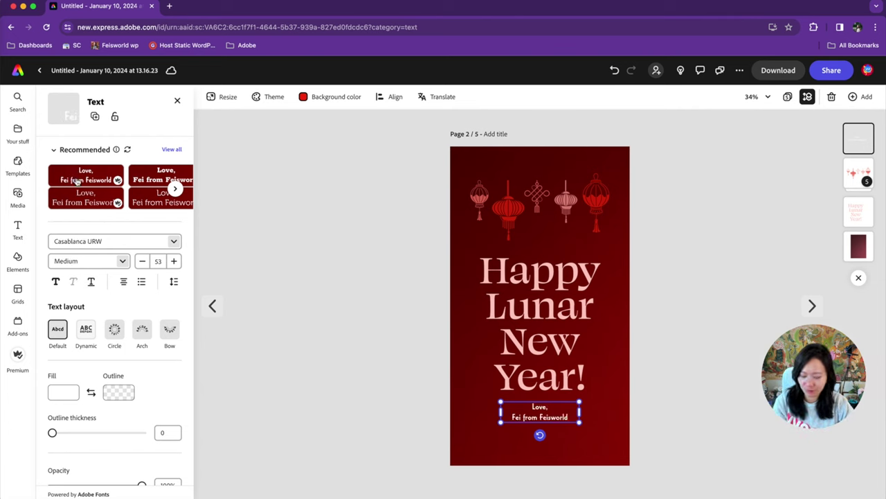
click(603, 356)
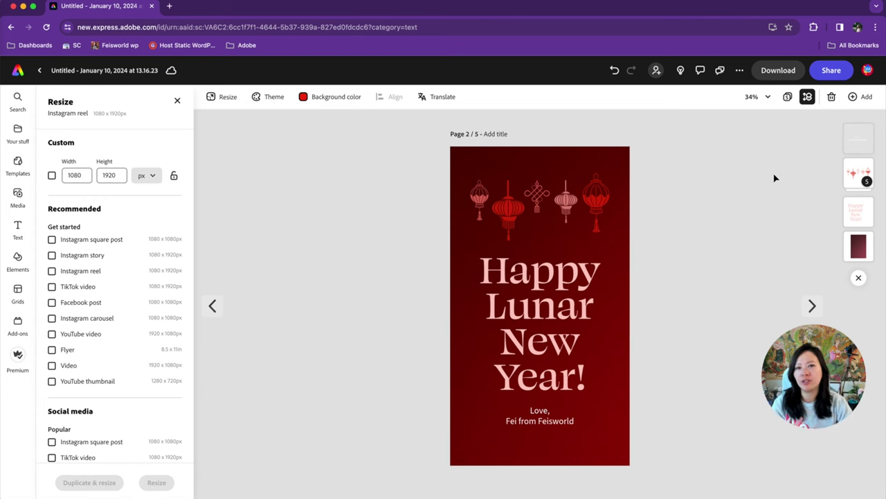
- Start sharing the reel page to social media and close the channel list
click(829, 72)
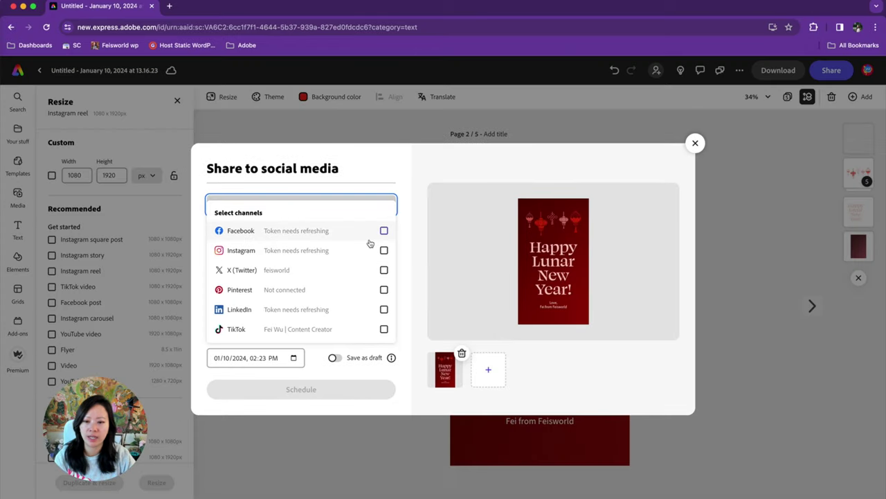
click(404, 174)
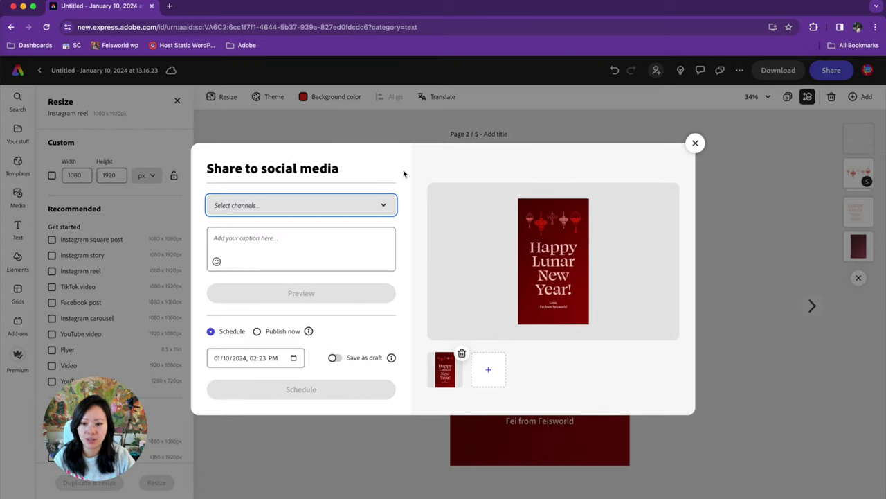
- Start the post caption and reopen the list of social channels
click(342, 252)
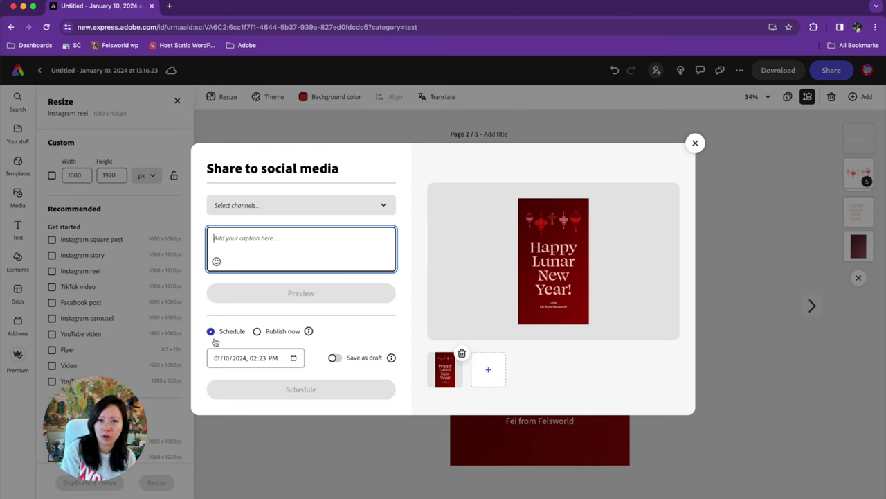
click(242, 204)
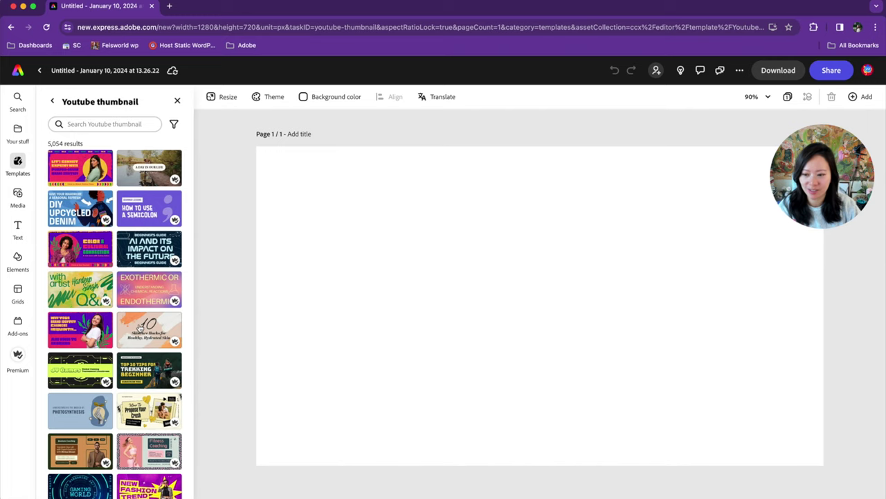
- Apply the RESIZE ANY DESIGN template and reposition its upper Lunar New Year card image
click(80, 167)
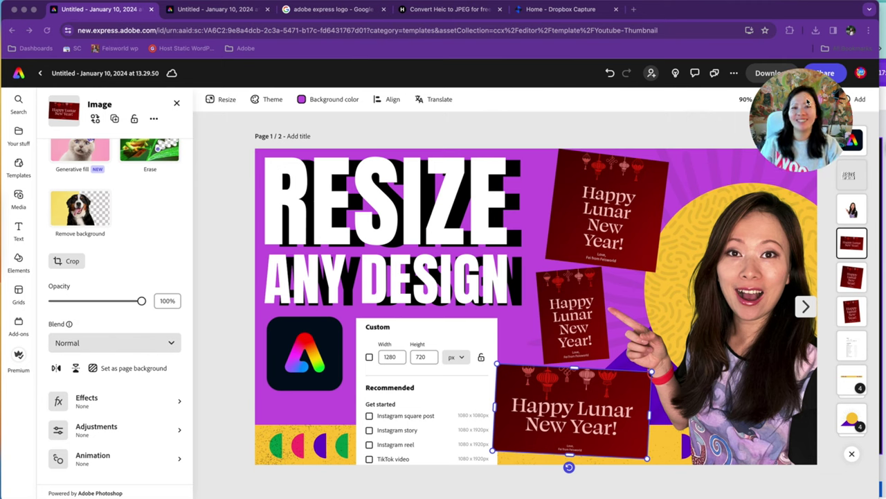
drag(616, 217, 573, 186)
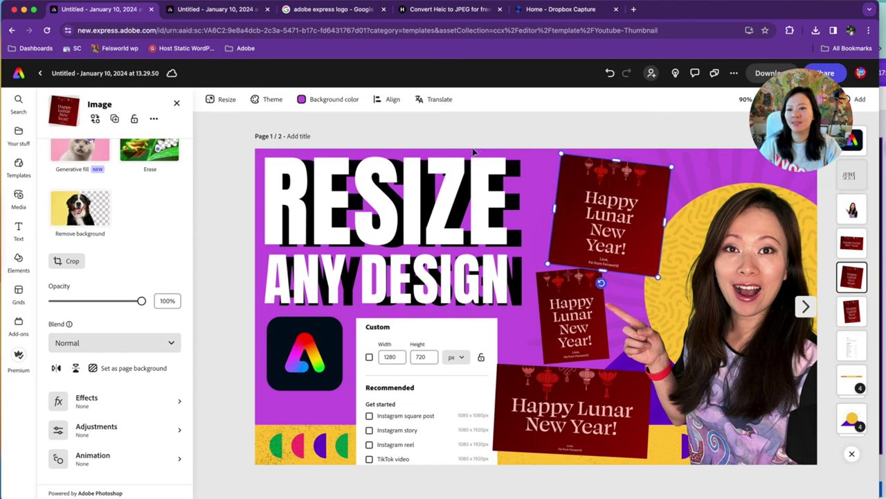
click(563, 122)
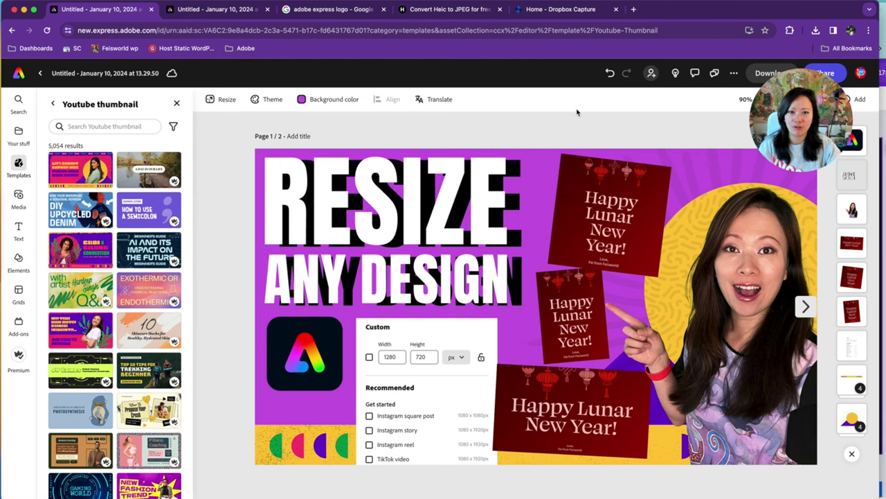
- Duplicate and resize the thumbnail to Instagram reel, Facebook post and LinkedIn post sizes
click(223, 102)
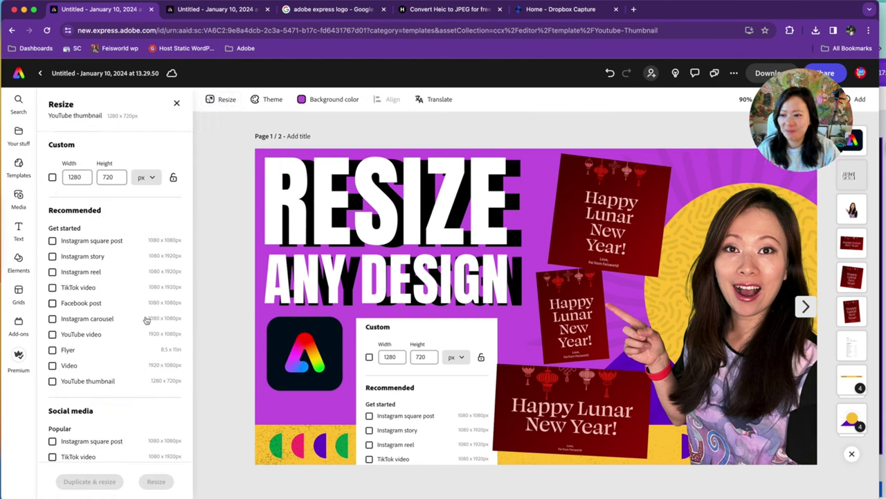
click(53, 271)
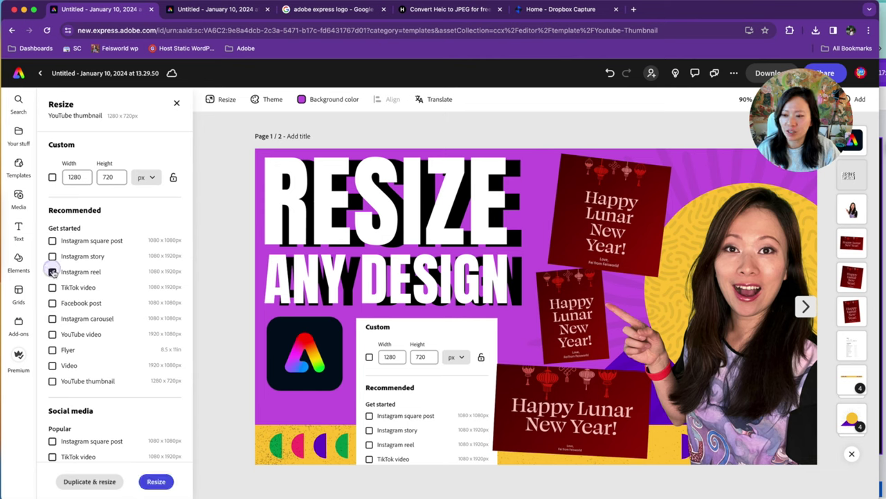
click(53, 303)
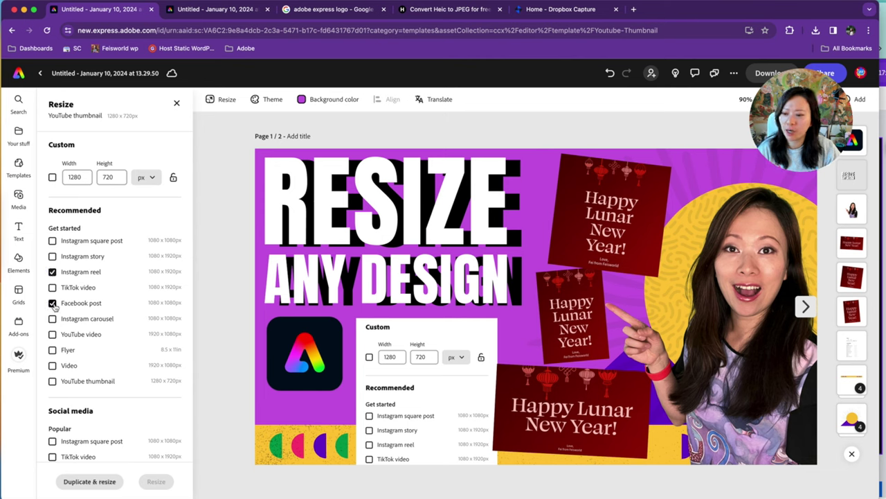
key(super+f)
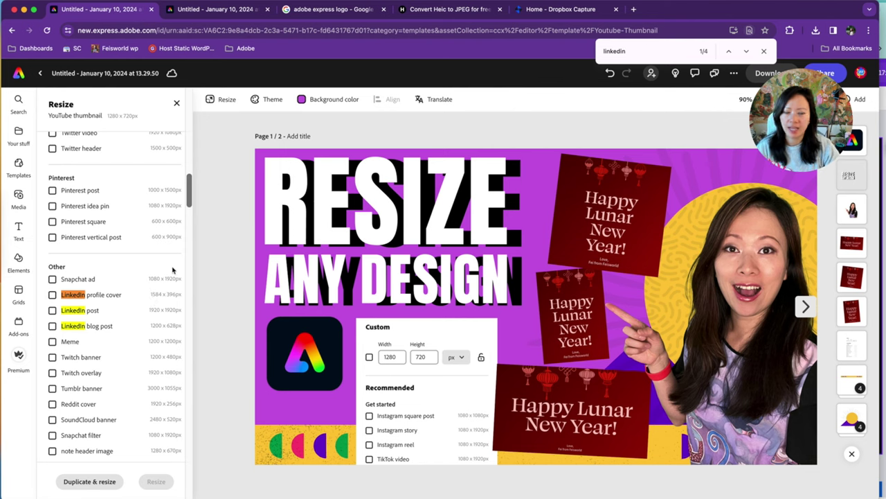
click(52, 310)
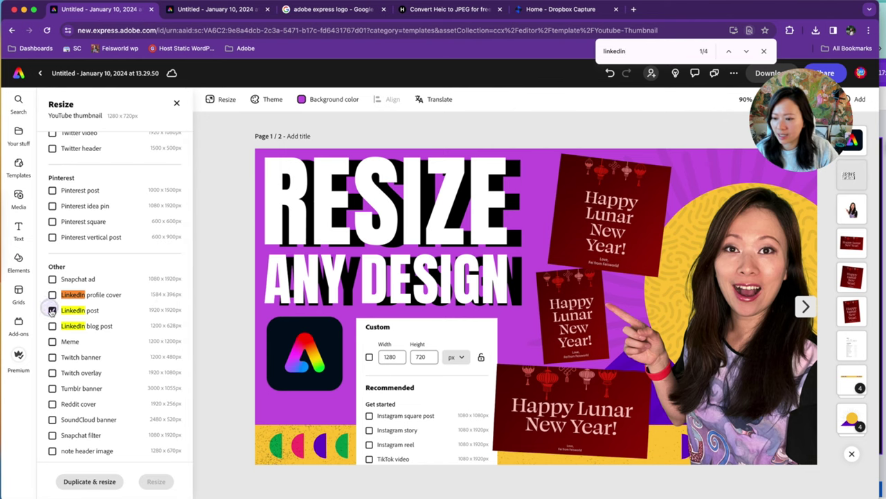
click(89, 481)
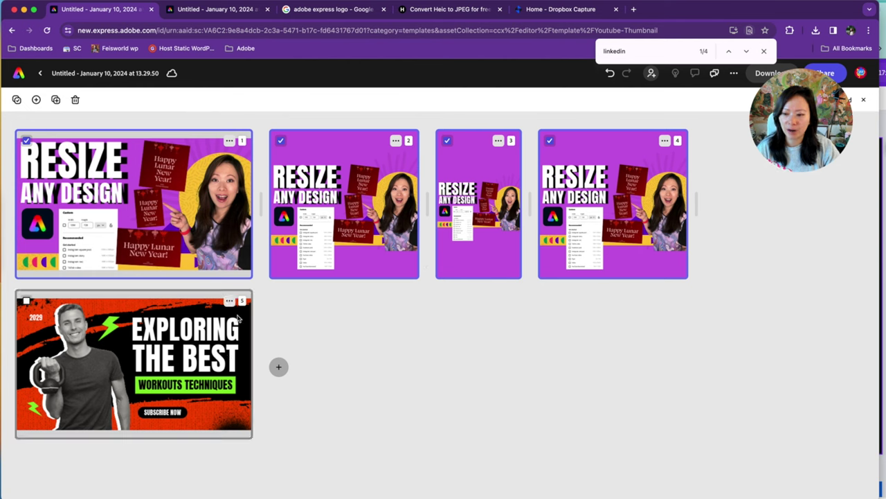
- Delete page 5, the extra workout thumbnail page
click(230, 302)
click(195, 319)
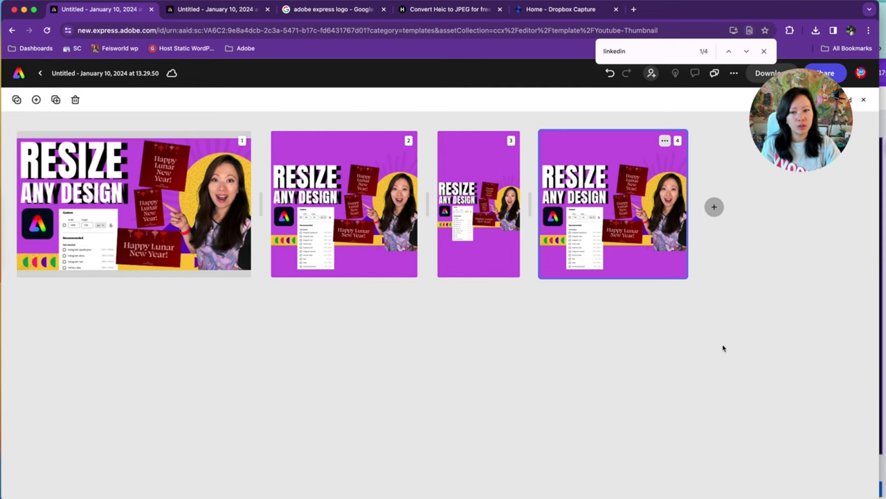
- On the Facebook post copy, move the RESIZE ANY DESIGN title to the top and enlarge it
double_click(367, 211)
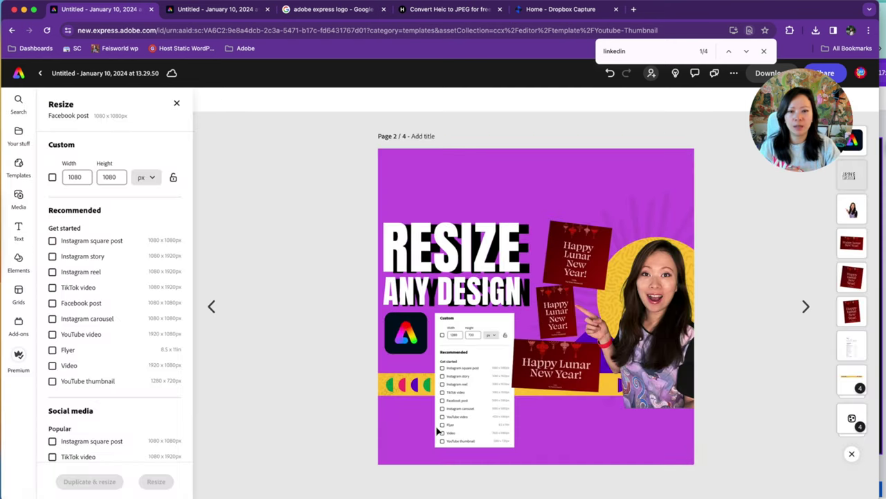
click(462, 225)
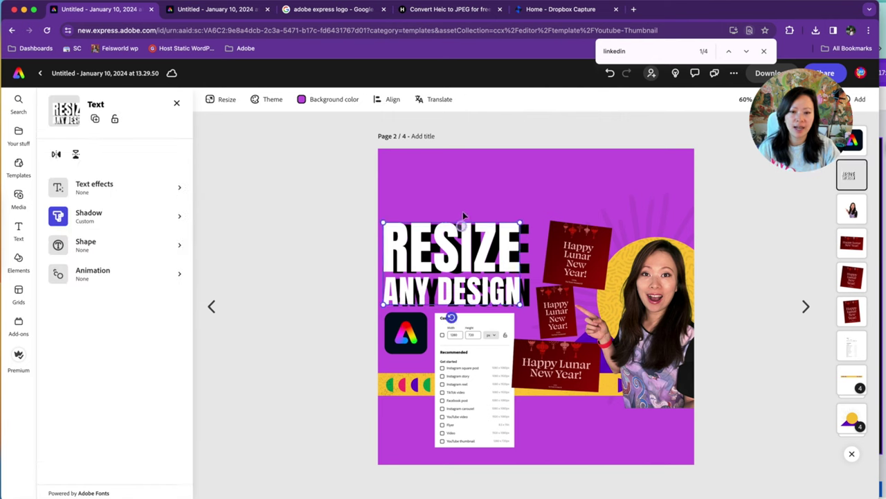
drag(462, 225, 462, 158)
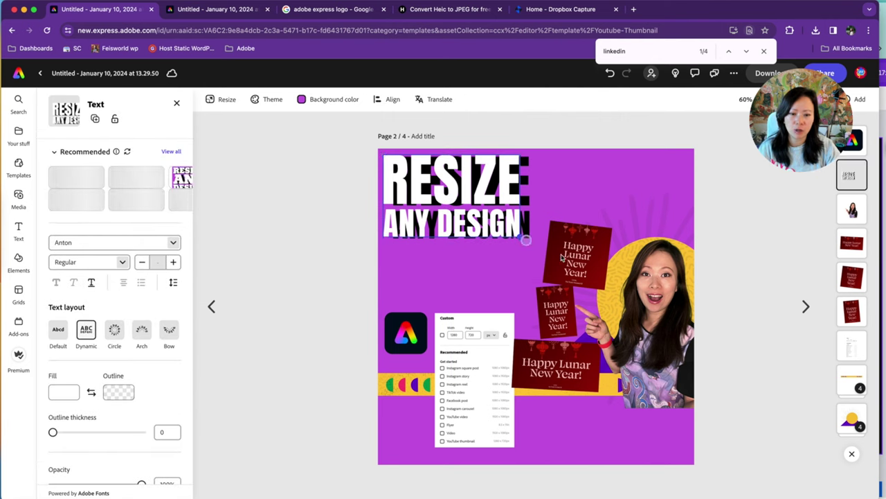
drag(526, 239, 586, 276)
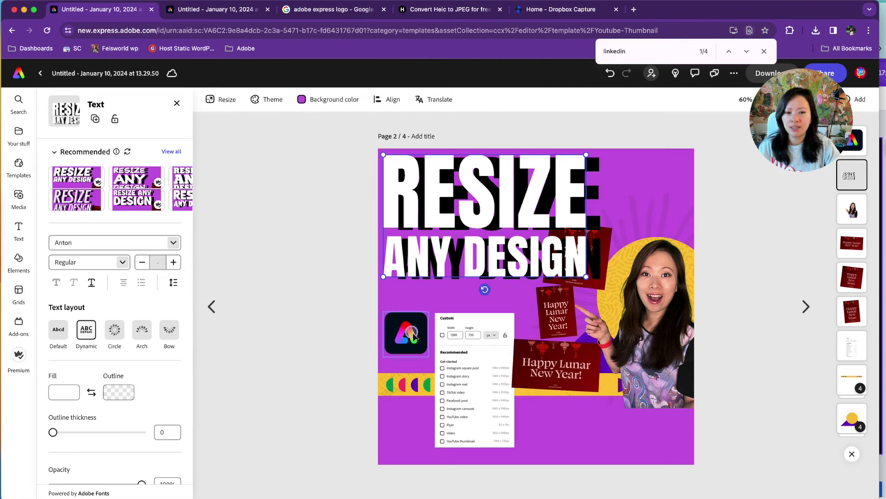
- Move the Adobe logo to the top right and enlarge it
drag(413, 334, 640, 185)
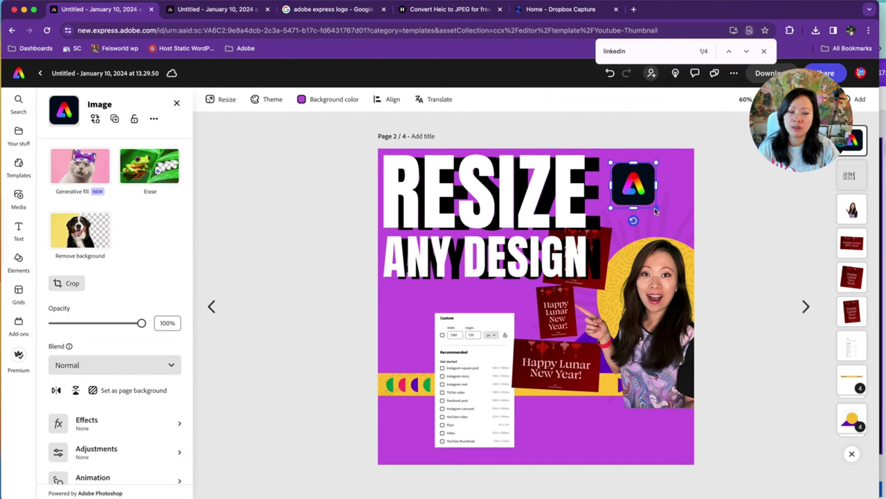
click(670, 215)
click(651, 199)
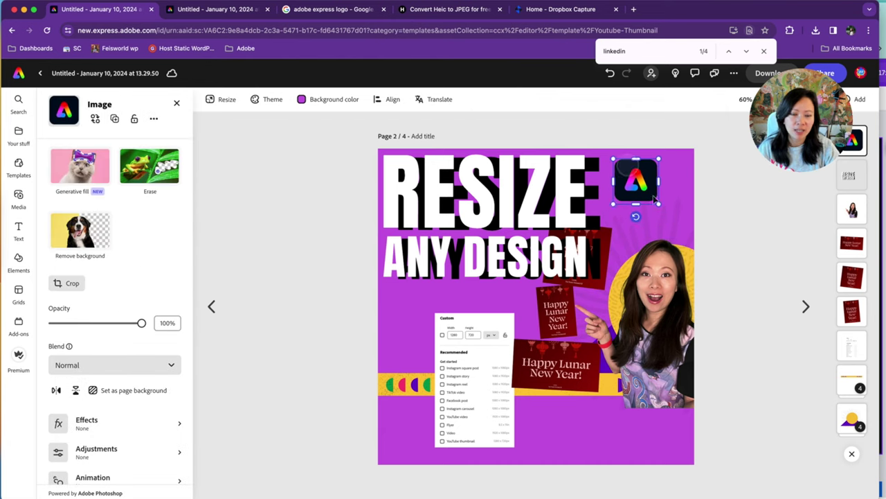
mouse_move(659, 204)
mouse_down()
mouse_move(681, 222)
mouse_move(665, 200)
mouse_up()
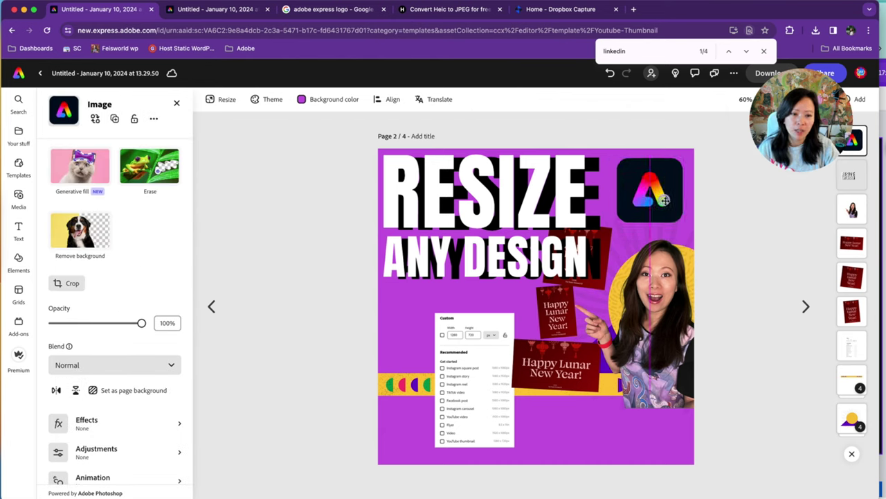
- Reposition the dialog screenshot left and down and enlarge it
drag(405, 427, 402, 386)
click(402, 382)
click(473, 348)
drag(473, 348, 427, 360)
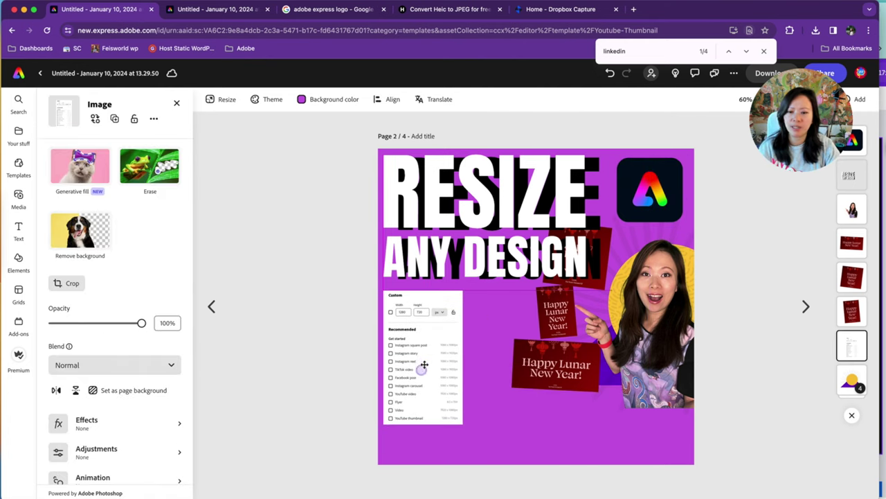
drag(469, 423, 490, 454)
- Shift the Lunar New Year cards down-left, and enlarge and lower the woman's photo
drag(508, 398, 606, 238)
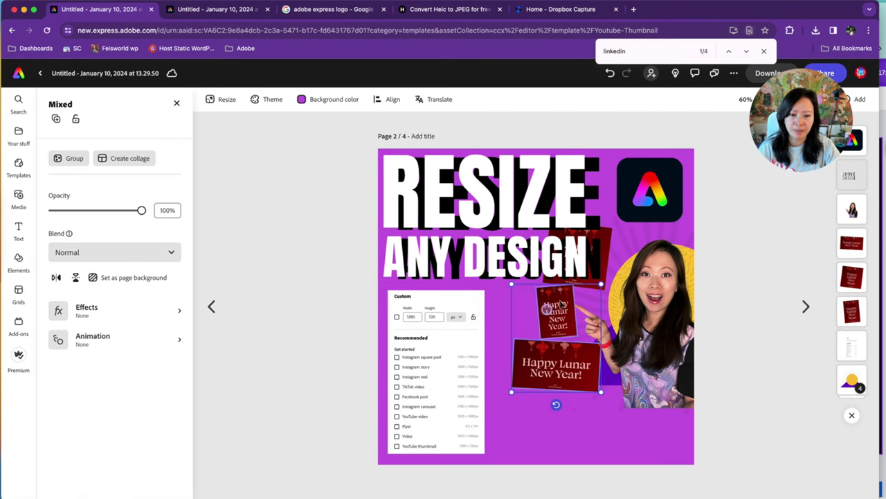
drag(557, 312, 527, 374)
click(651, 320)
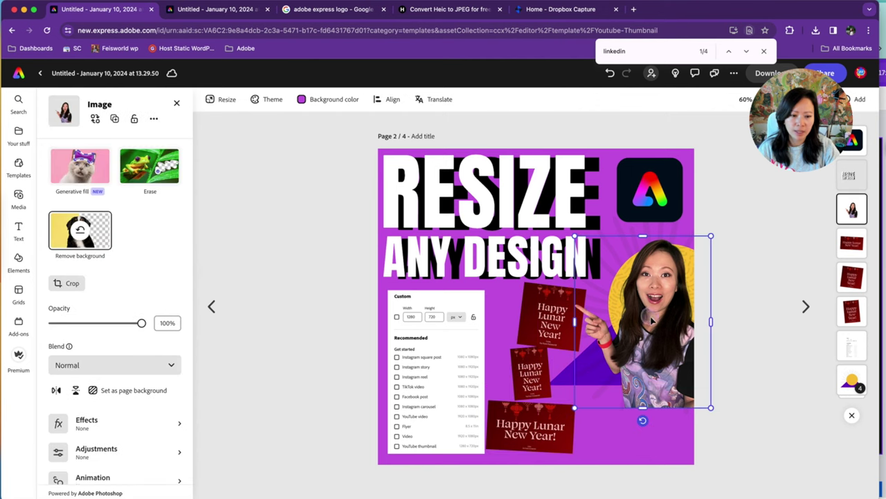
drag(575, 407, 534, 459)
drag(648, 377, 661, 406)
click(791, 351)
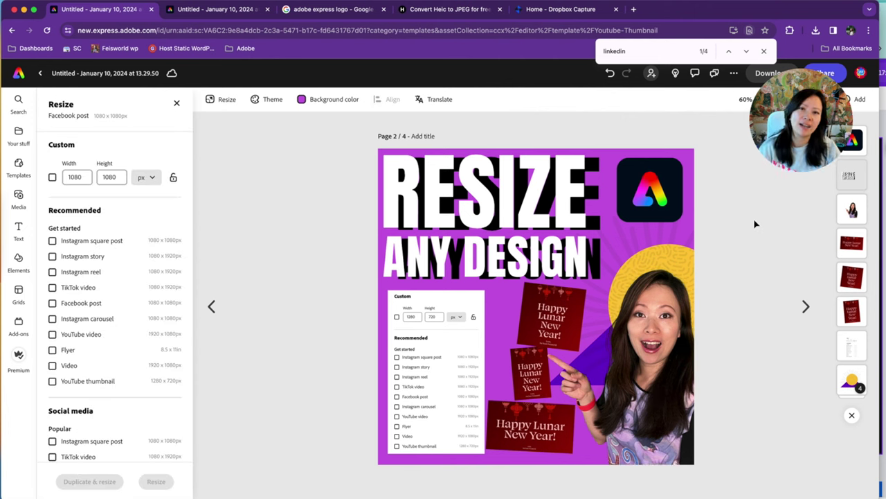
click(806, 307)
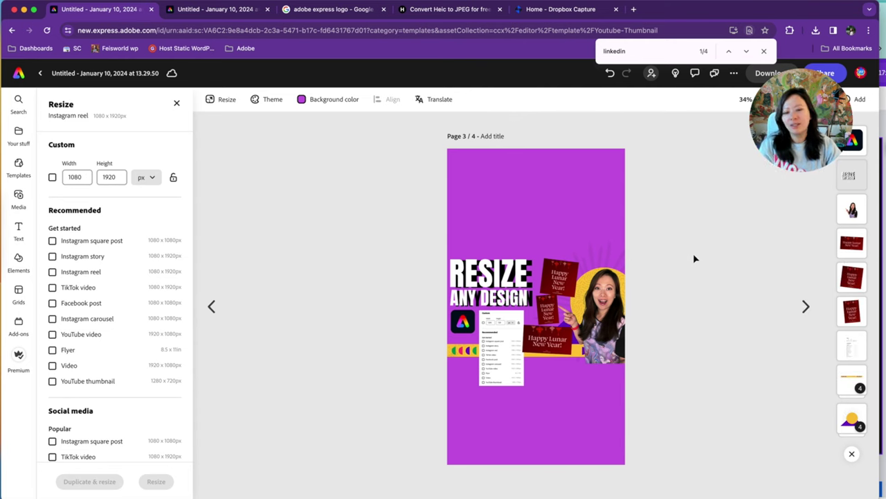
- Move the RESIZE ANY DESIGN title to the top, enlarge it across the page, and place the logo beneath it
click(475, 271)
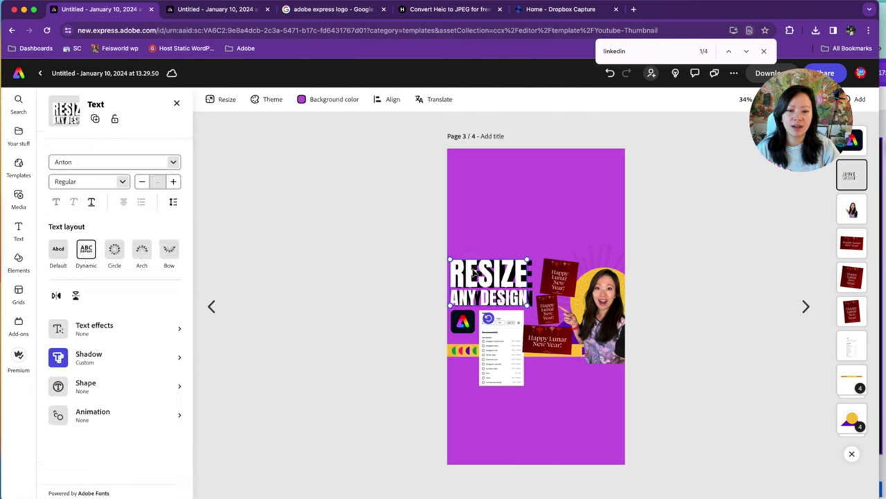
drag(475, 274, 478, 172)
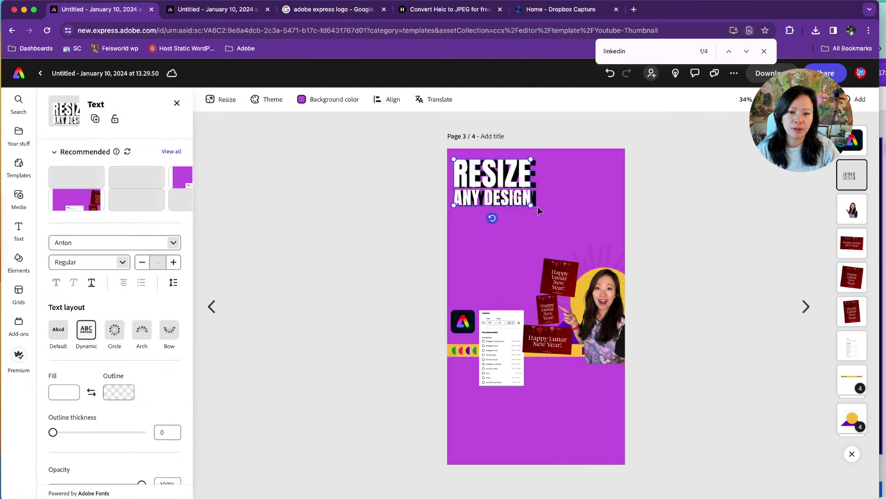
drag(537, 206, 607, 249)
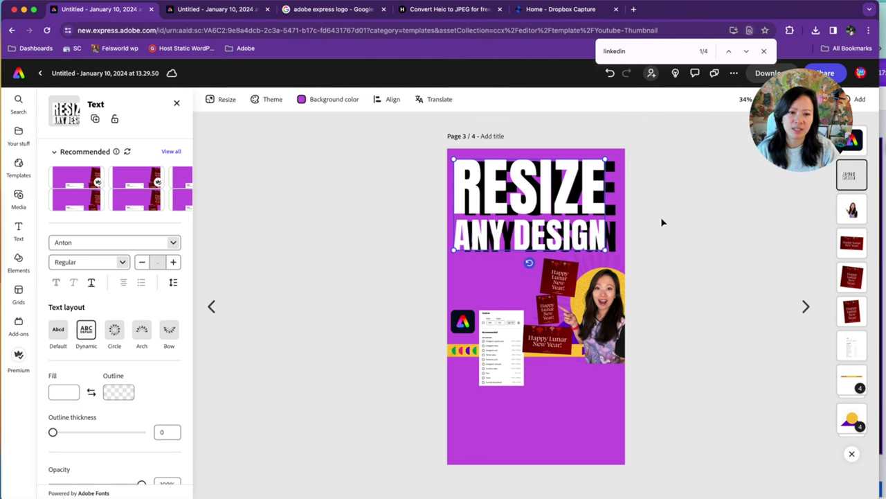
drag(547, 227, 550, 221)
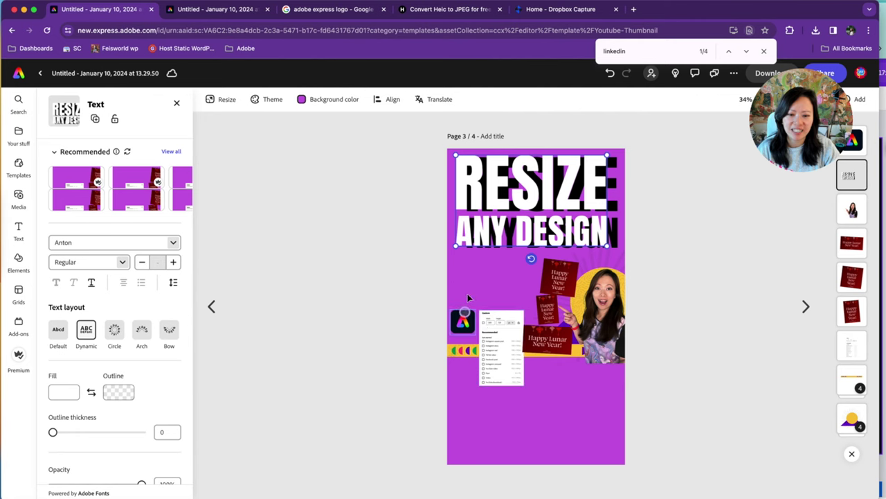
drag(464, 320, 467, 270)
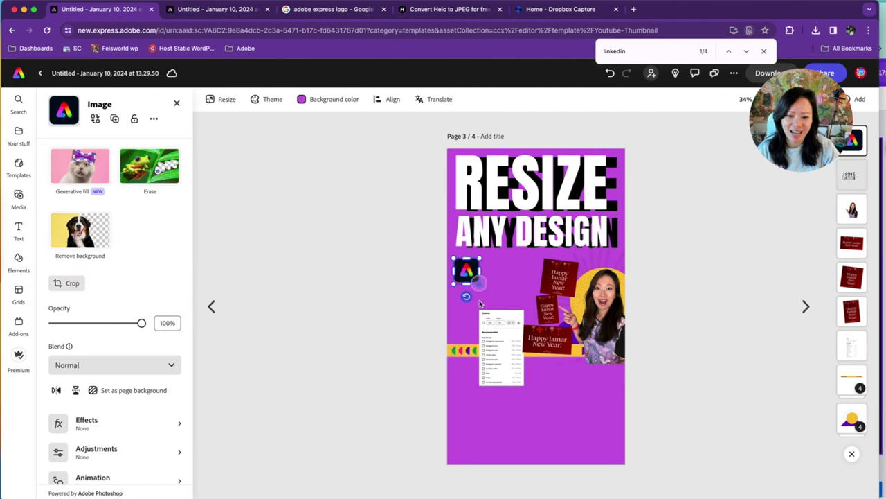
- Reposition the dialog screenshot and remove the Lunar New Year cards
click(499, 347)
drag(488, 341, 481, 380)
key(ctrl+z)
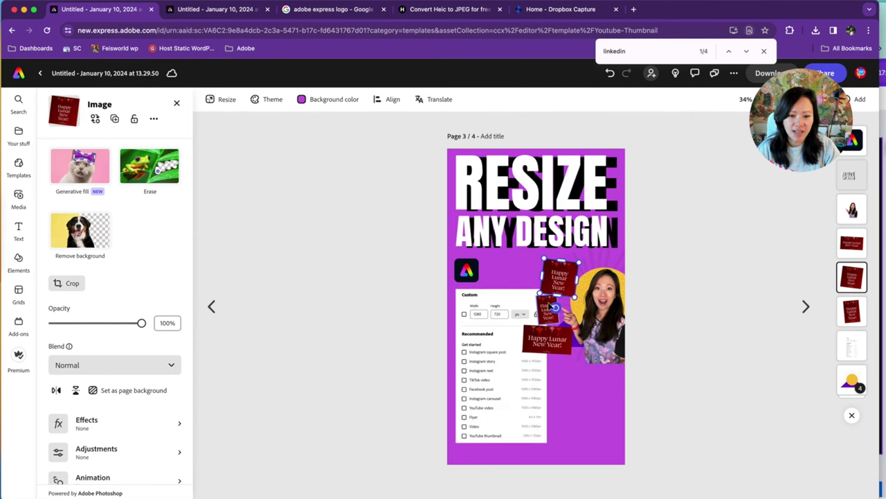
key(ctrl+z)
key(ctrl+z)
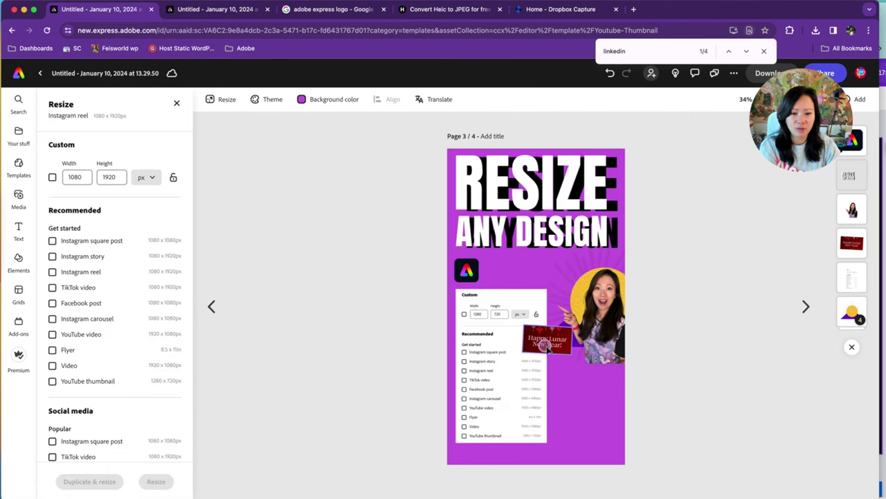
key(ctrl+z)
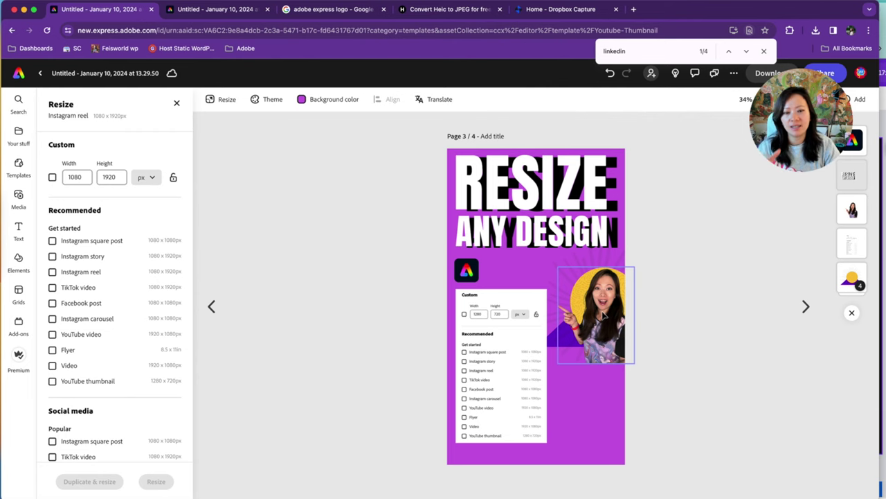
- Enlarge the woman's photo into the lower right corner and shift the yellow circle down behind her head
click(604, 315)
drag(604, 315, 595, 325)
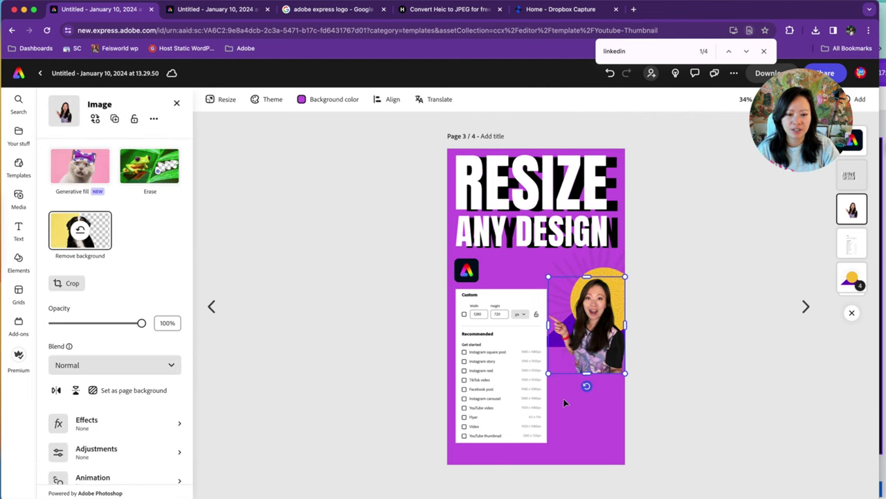
drag(547, 378, 599, 394)
drag(604, 276, 584, 308)
click(466, 270)
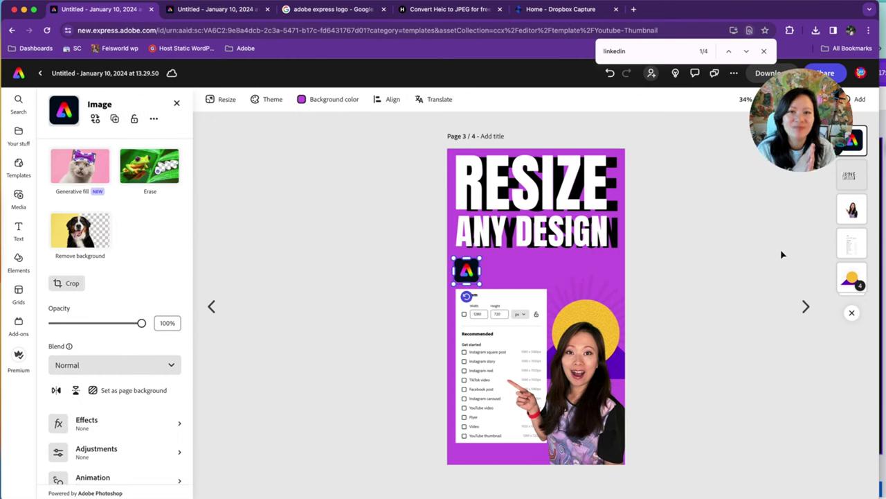